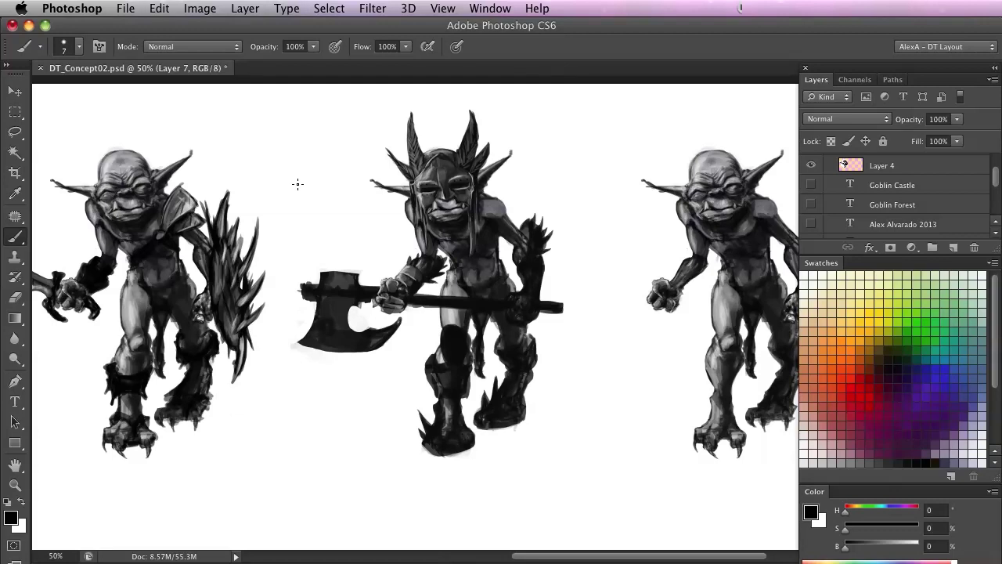
# Pan the goblin sheet up and sideways until the left goblin and its weapon are in view
pyautogui.moveTo(347, 222); pyautogui.dragTo(344, 212)
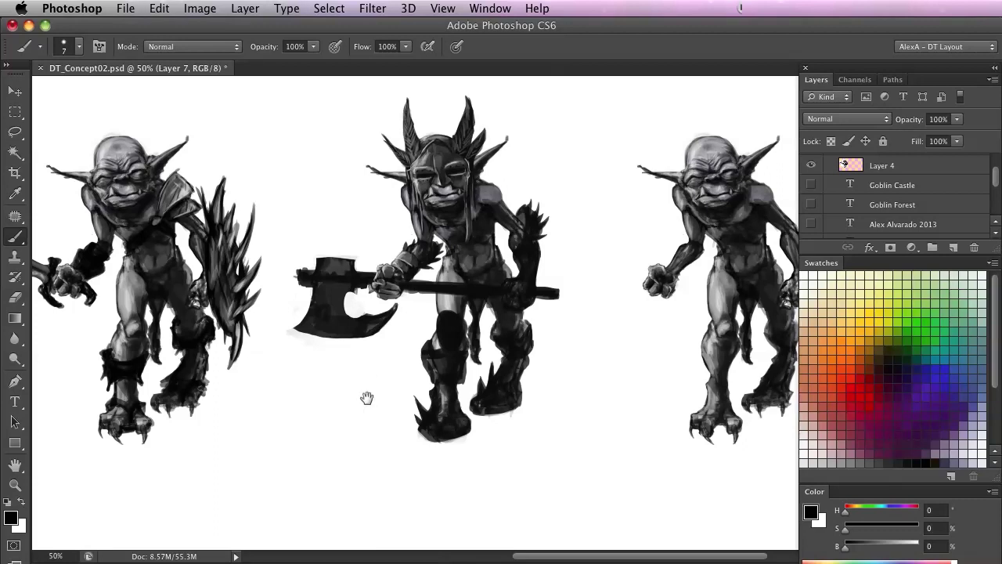
pyautogui.moveTo(365, 405); pyautogui.dragTo(320, 413)
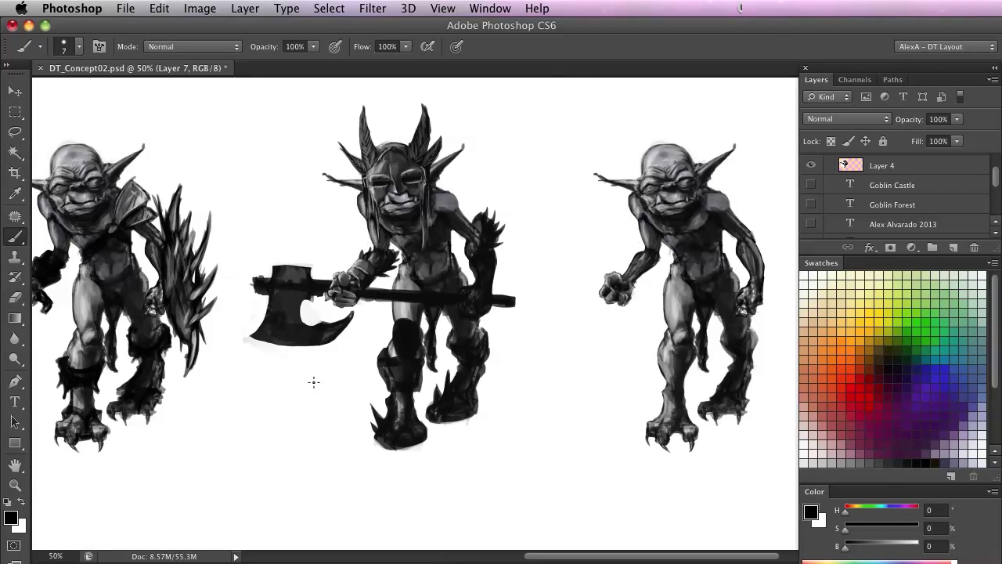
pyautogui.moveTo(293, 387); pyautogui.dragTo(358, 383)
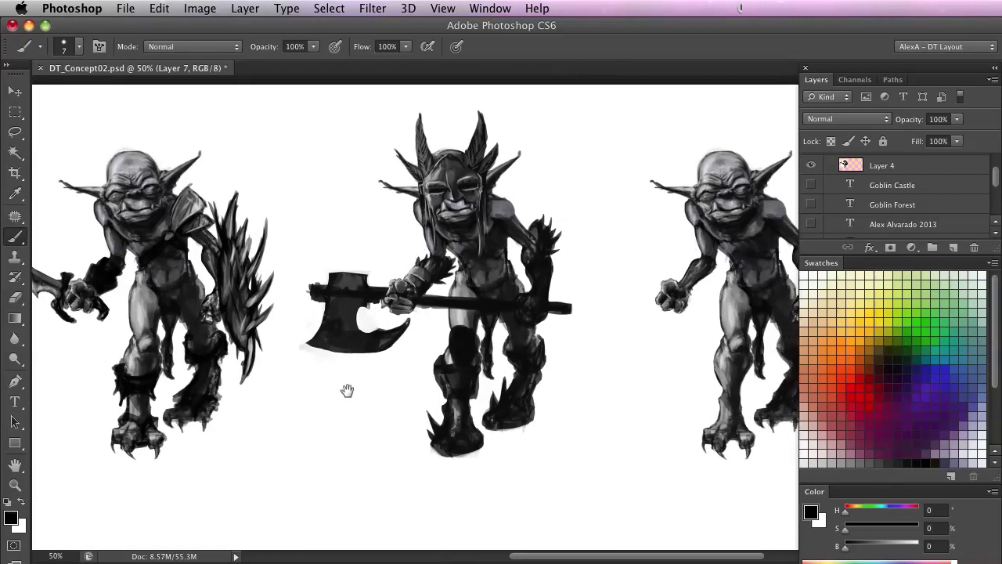
pyautogui.moveTo(264, 418); pyautogui.dragTo(319, 432)
# Check the canvas view options, pan to the curved-sword goblin, and browse the Select menu
pyautogui.rightClick(319, 432)
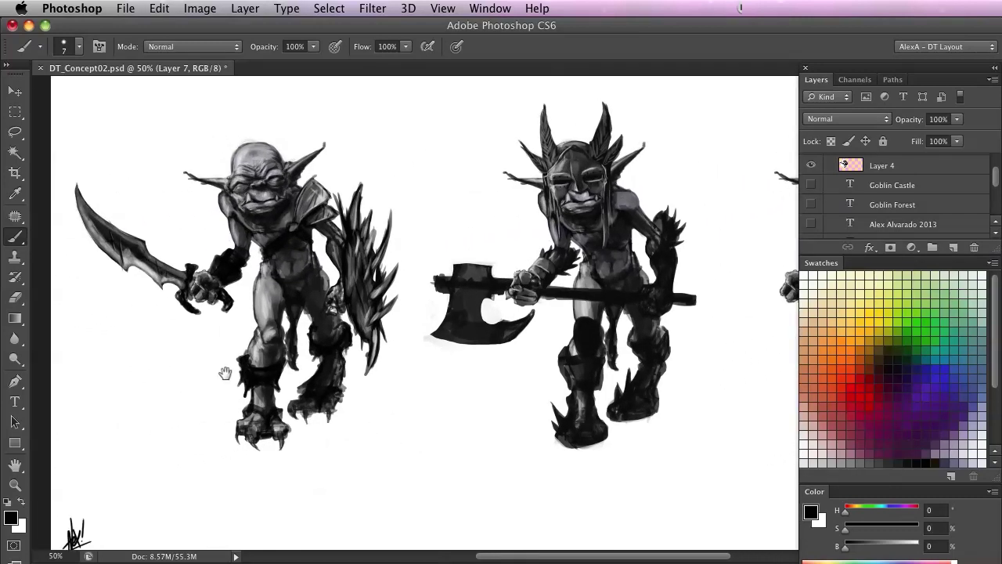
pyautogui.moveTo(214, 376)
pyautogui.mouseDown()
pyautogui.moveTo(206, 407)
pyautogui.moveTo(215, 392)
pyautogui.mouseUp()
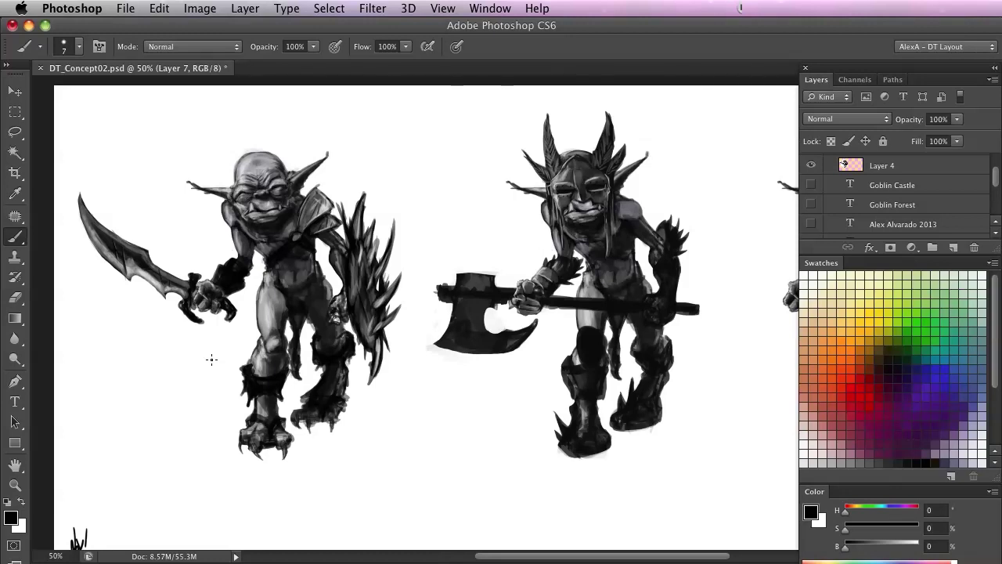
pyautogui.moveTo(365, 432); pyautogui.dragTo(352, 444)
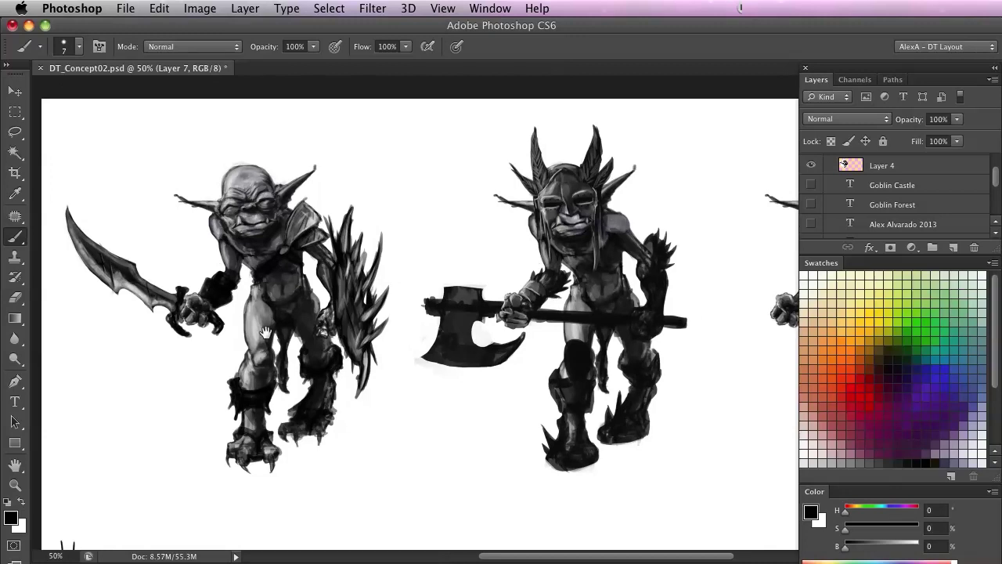
pyautogui.moveTo(240, 348); pyautogui.dragTo(264, 341)
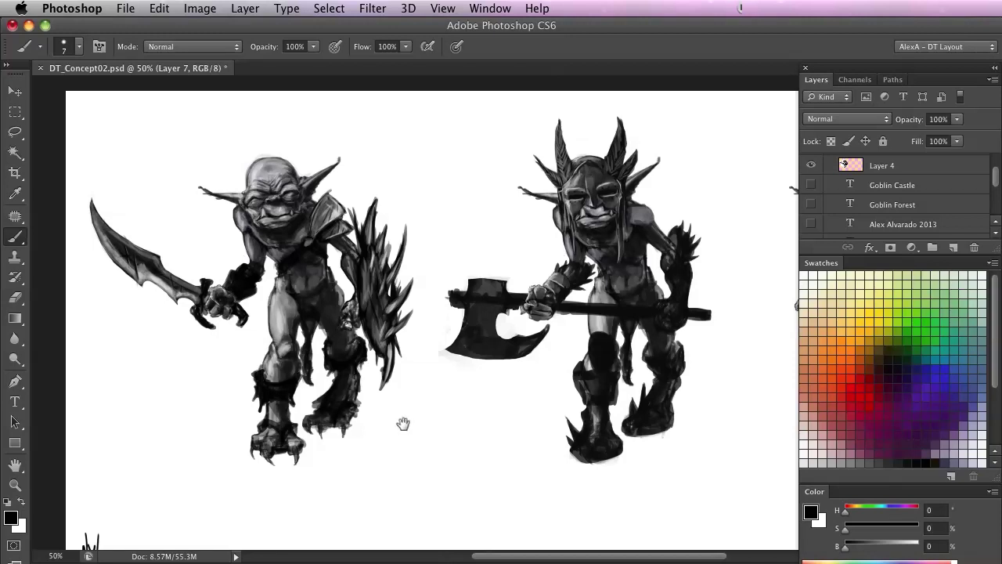
pyautogui.hscroll(2, 390, 415)
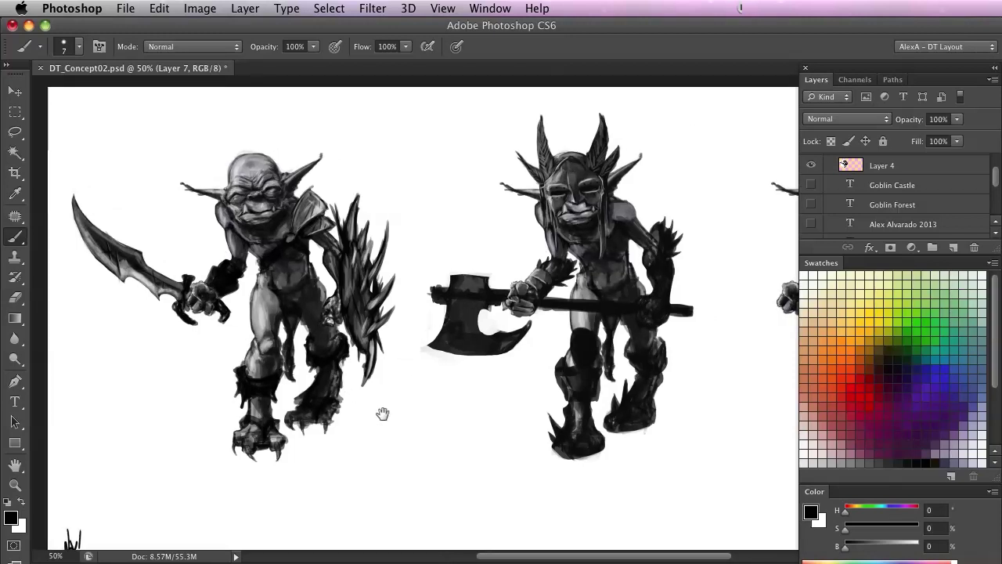
pyautogui.scroll(2, 380, 418)
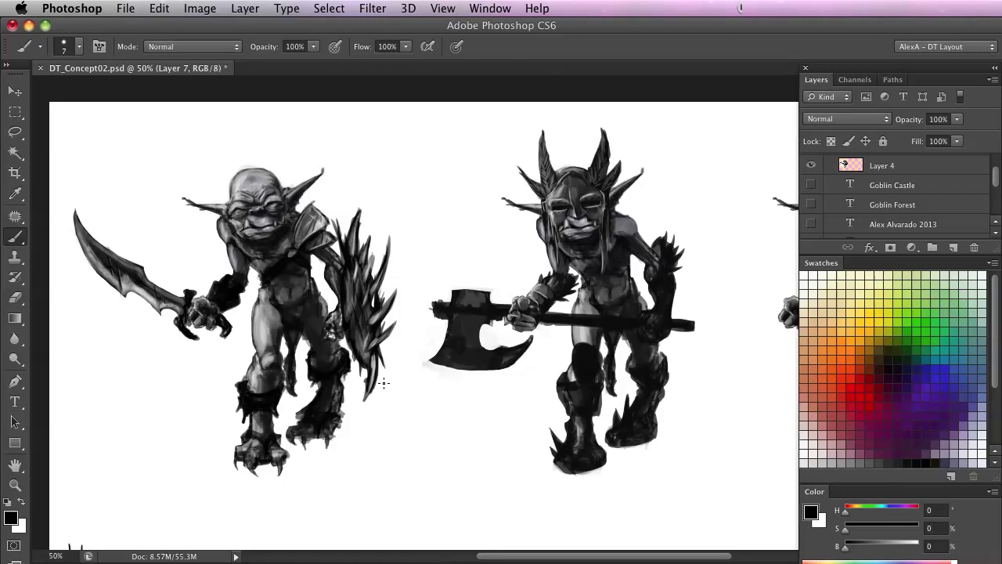
pyautogui.click(330, 8)
# Open the Layer > New submenu and the Shift+Cmd+N New Layer dialog, dismissing both without adding a layer
pyautogui.click(246, 10)
pyautogui.click(245, 10)
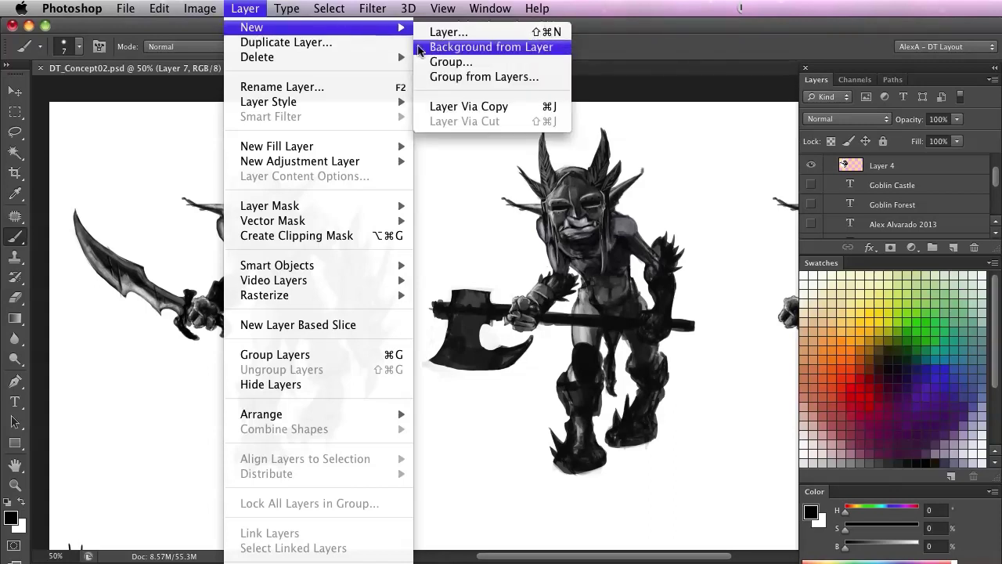
pyautogui.click(444, 213)
pyautogui.moveTo(443, 143); pyautogui.dragTo(439, 151)
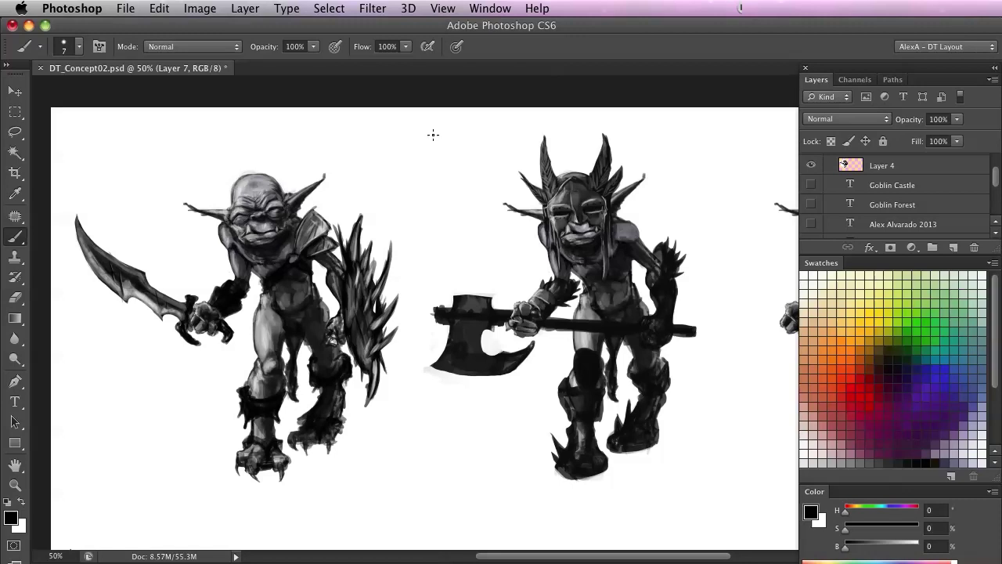
pyautogui.press('super+shift+n')
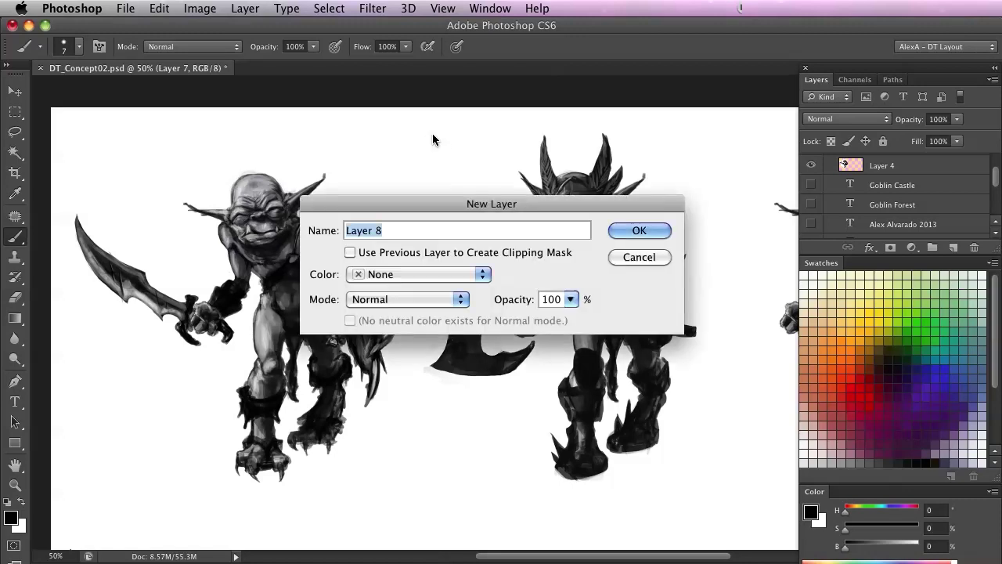
pyautogui.press('Return')
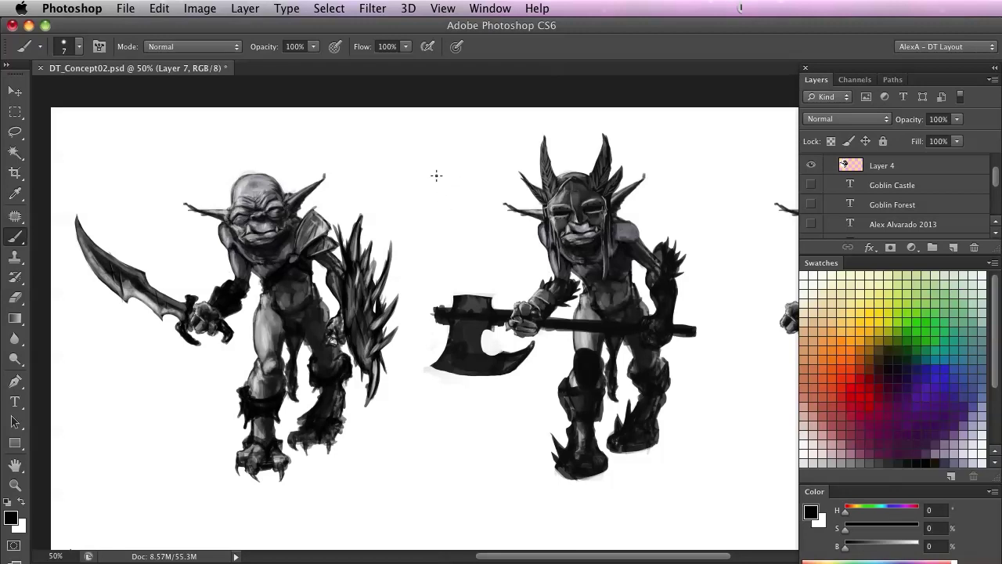
# Pan the goblin sheet slightly, then Cmd+Tab over to the Wacom Tablet preferences
pyautogui.moveTo(435, 213); pyautogui.dragTo(434, 209)
pyautogui.scroll(-2, 435, 209)
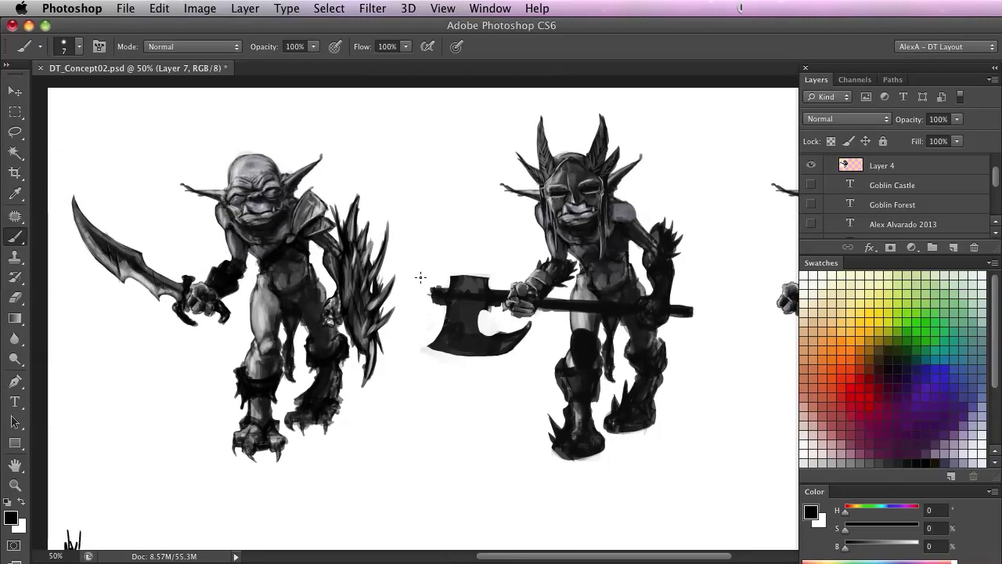
pyautogui.scroll(2, 420, 194)
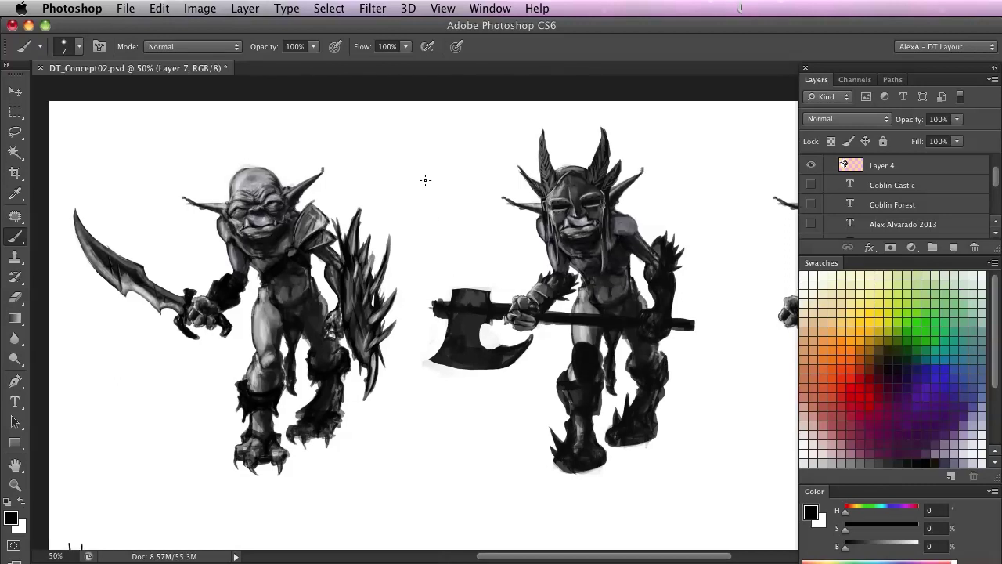
pyautogui.scroll(-2, 416, 271)
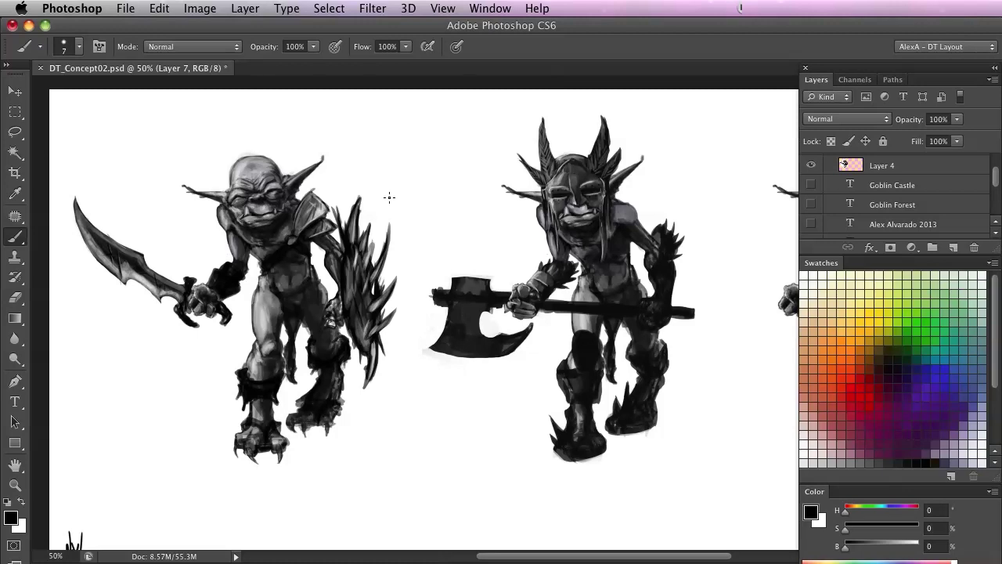
pyautogui.scroll(3, 414, 175)
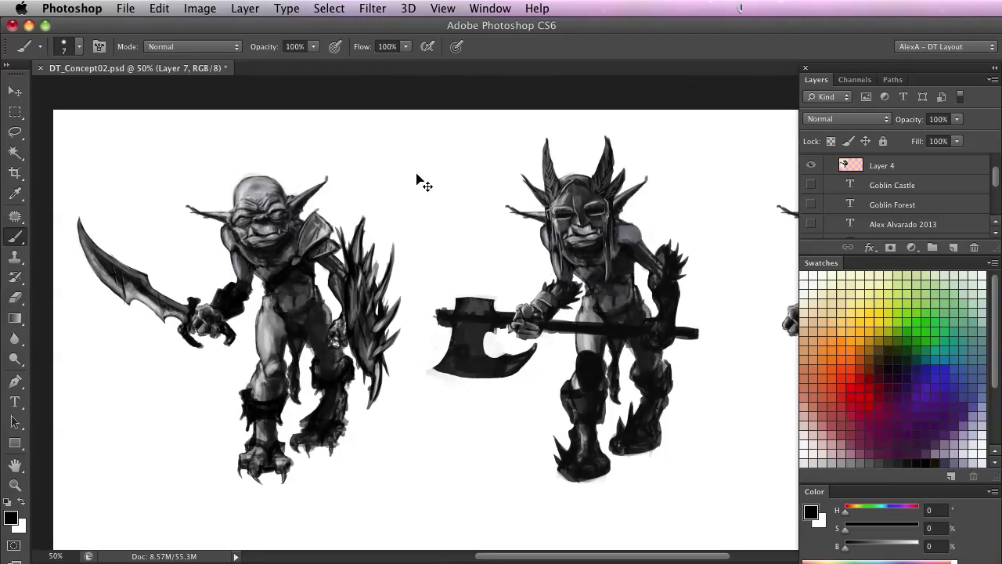
pyautogui.press('super+Tab')
pyautogui.press('super+Tab')
pyautogui.press('super+Tab')
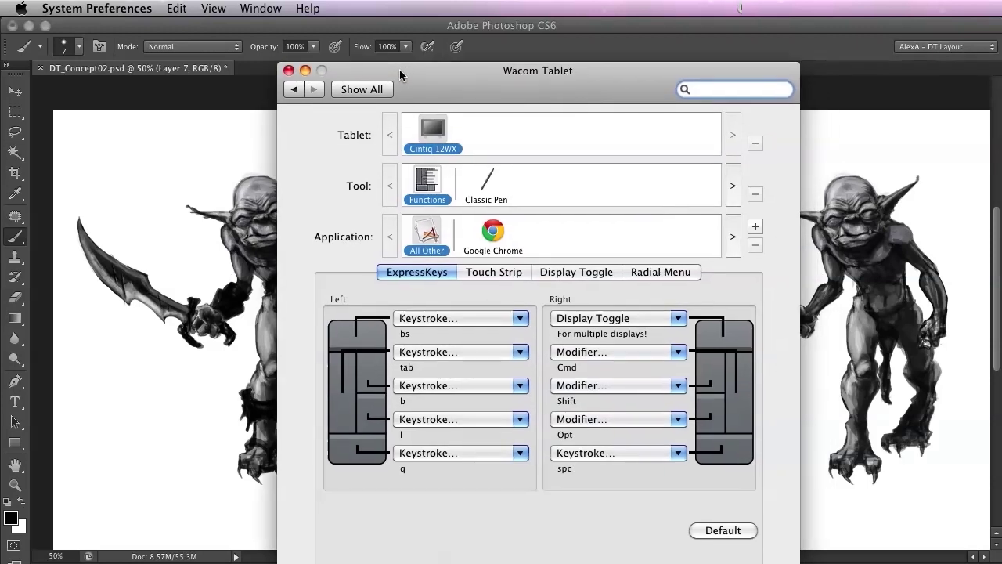
# Move the Wacom Tablet preferences window up and to the left
pyautogui.moveTo(400, 68); pyautogui.dragTo(384, 32)
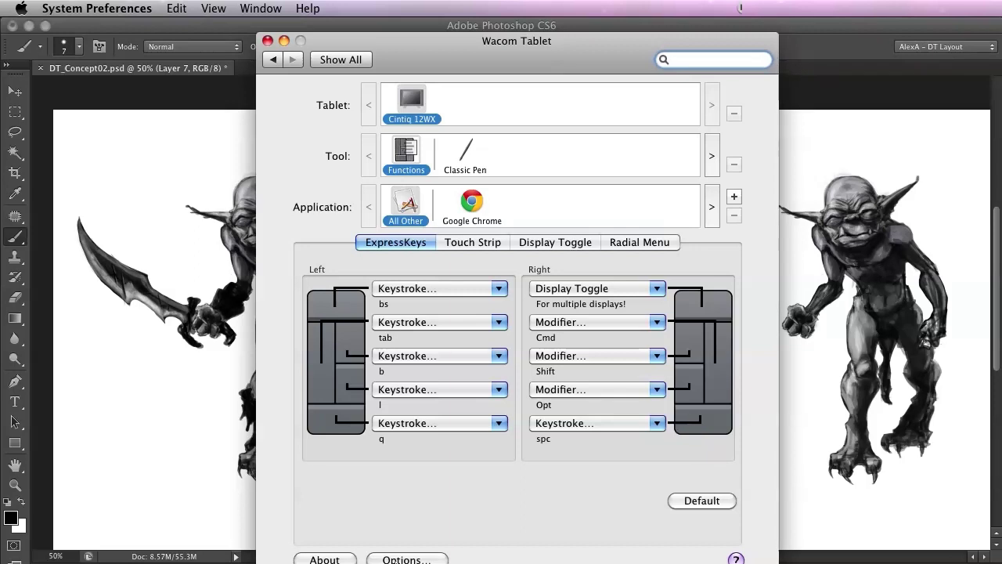
# Return to Photoshop, pan the goblins left and up, then Cmd+Tab back to Wacom preferences
pyautogui.click(229, 347)
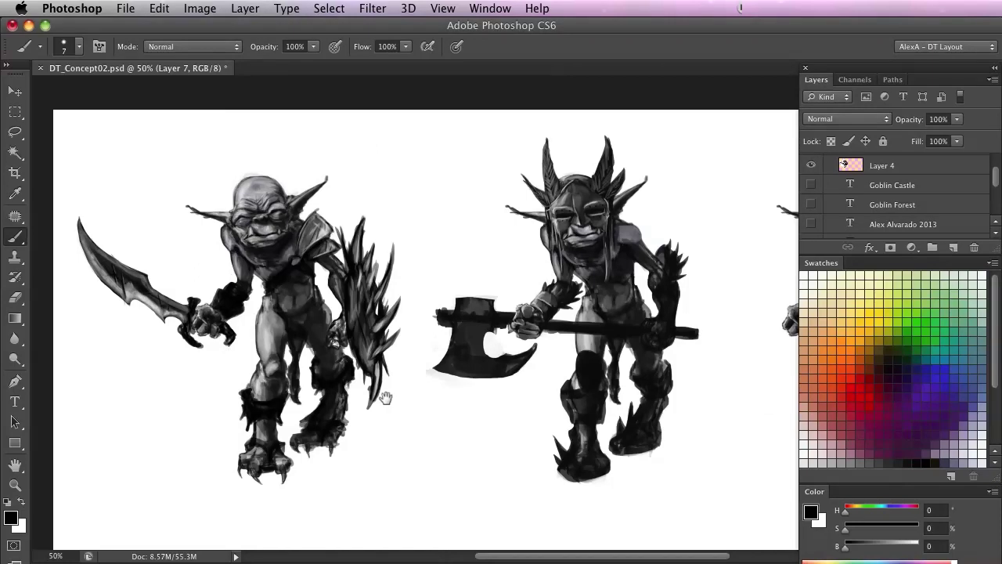
pyautogui.moveTo(390, 401)
pyautogui.mouseDown()
pyautogui.moveTo(418, 422)
pyautogui.moveTo(347, 423)
pyautogui.moveTo(448, 416)
pyautogui.mouseUp()
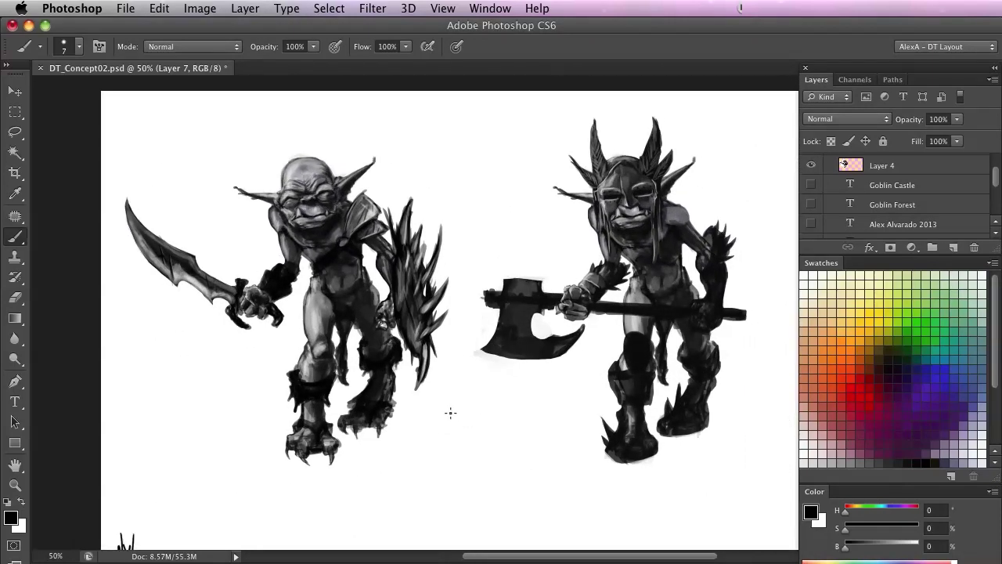
pyautogui.moveTo(468, 422)
pyautogui.mouseDown()
pyautogui.moveTo(374, 418)
pyautogui.moveTo(422, 379)
pyautogui.mouseUp()
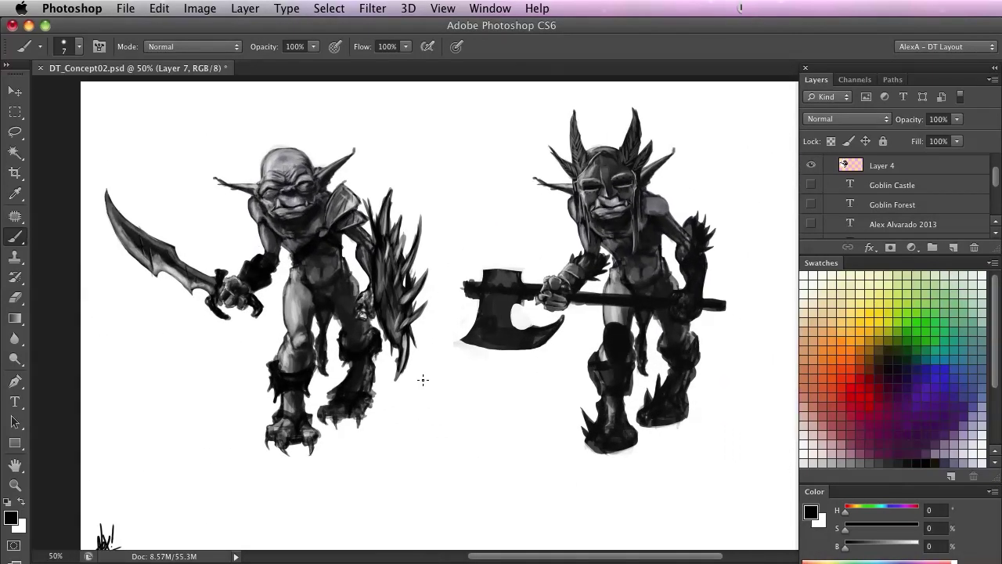
pyautogui.press('super+Tab')
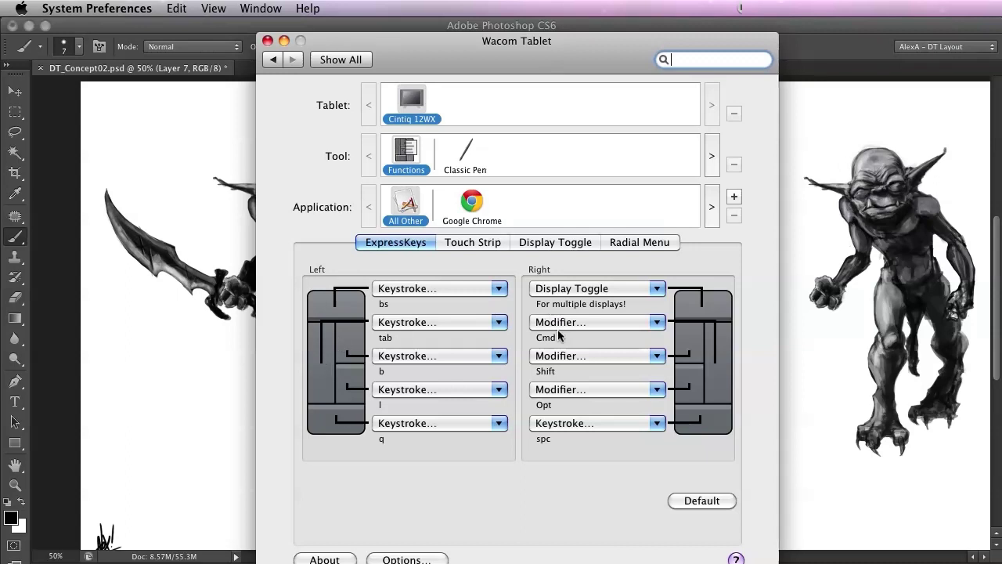
# Cycle between apps with Cmd+Tab, then click back into Photoshop's goblin sheet
pyautogui.press('super+Tab')
pyautogui.press('super+Tab')
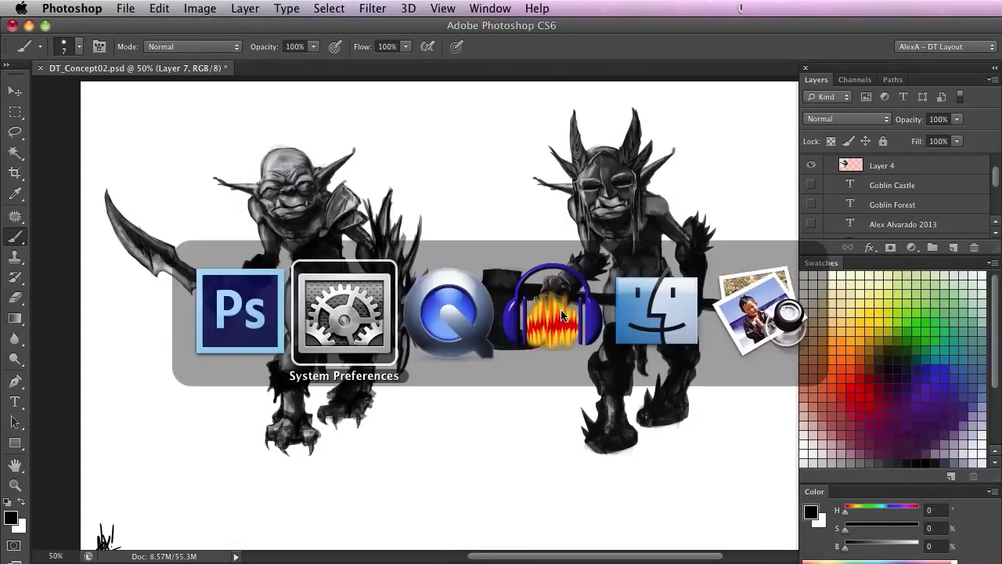
pyautogui.press('super+Tab')
pyautogui.press('super+Tab')
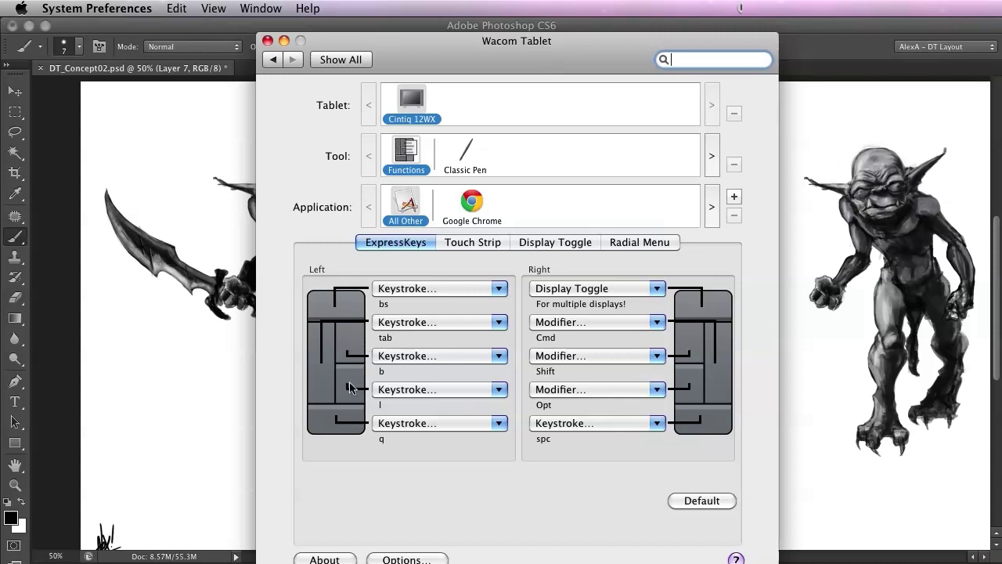
pyautogui.click(211, 354)
# Switch to the Lasso tool (L) and draw trial selections around the goblin's feet
pyautogui.press('l')
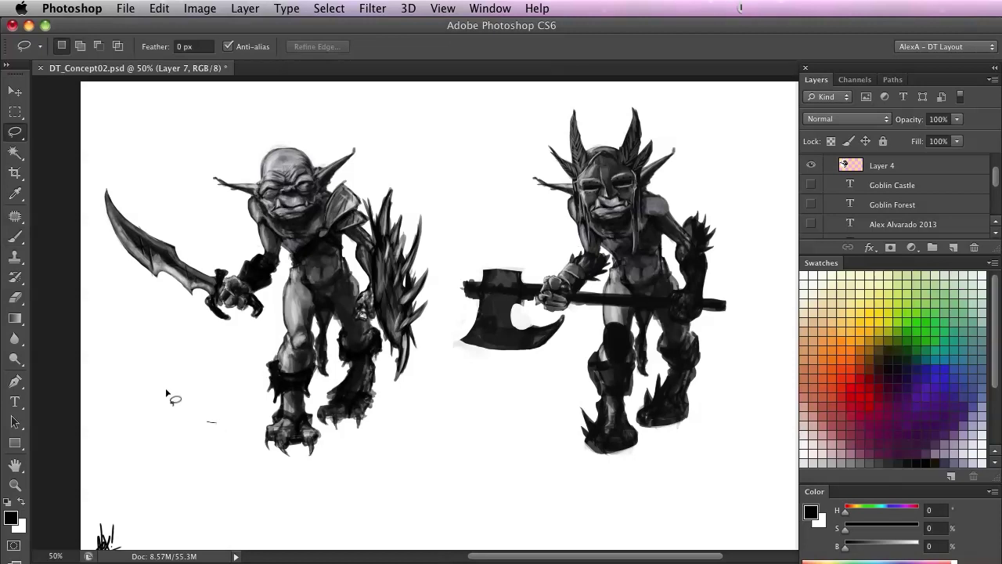
pyautogui.moveTo(168, 369)
pyautogui.mouseDown()
pyautogui.moveTo(145, 400)
pyautogui.moveTo(151, 391)
pyautogui.mouseUp()
pyautogui.moveTo(255, 418)
pyautogui.mouseDown()
pyautogui.moveTo(222, 366)
pyautogui.moveTo(152, 354)
pyautogui.mouseUp()
pyautogui.moveTo(230, 397)
pyautogui.mouseDown()
pyautogui.moveTo(221, 354)
pyautogui.moveTo(314, 378)
pyautogui.moveTo(259, 407)
pyautogui.moveTo(195, 398)
pyautogui.mouseUp()
pyautogui.click(202, 389)
# Clear another trial selection with Cmd+D, then lasso around the left goblin and its sword
pyautogui.moveTo(192, 380)
pyautogui.mouseDown()
pyautogui.moveTo(264, 407)
pyautogui.moveTo(218, 445)
pyautogui.moveTo(153, 393)
pyautogui.moveTo(151, 340)
pyautogui.moveTo(223, 338)
pyautogui.moveTo(287, 360)
pyautogui.moveTo(342, 458)
pyautogui.moveTo(258, 509)
pyautogui.moveTo(169, 502)
pyautogui.moveTo(120, 432)
pyautogui.moveTo(115, 343)
pyautogui.moveTo(140, 291)
pyautogui.moveTo(193, 289)
pyautogui.moveTo(340, 344)
pyautogui.moveTo(494, 458)
pyautogui.moveTo(449, 483)
pyautogui.moveTo(229, 517)
pyautogui.mouseUp()
pyautogui.press('super+d')
pyautogui.moveTo(257, 376)
pyautogui.mouseDown()
pyautogui.moveTo(263, 473)
pyautogui.moveTo(321, 472)
pyautogui.moveTo(332, 440)
pyautogui.moveTo(371, 440)
pyautogui.moveTo(436, 338)
pyautogui.moveTo(447, 257)
pyautogui.moveTo(425, 185)
pyautogui.moveTo(394, 173)
pyautogui.moveTo(400, 186)
pyautogui.moveTo(360, 147)
pyautogui.moveTo(336, 151)
pyautogui.moveTo(302, 133)
pyautogui.moveTo(241, 154)
pyautogui.moveTo(196, 188)
pyautogui.moveTo(231, 226)
pyautogui.moveTo(223, 242)
pyautogui.moveTo(211, 240)
pyautogui.moveTo(205, 226)
pyautogui.moveTo(251, 243)
pyautogui.moveTo(195, 198)
pyautogui.moveTo(210, 226)
pyautogui.moveTo(236, 229)
pyautogui.moveTo(232, 256)
pyautogui.moveTo(231, 245)
pyautogui.moveTo(216, 256)
pyautogui.moveTo(192, 232)
pyautogui.moveTo(137, 210)
pyautogui.moveTo(137, 164)
pyautogui.moveTo(210, 125)
pyautogui.moveTo(115, 225)
pyautogui.moveTo(144, 170)
pyautogui.moveTo(135, 203)
pyautogui.moveTo(104, 161)
pyautogui.moveTo(93, 216)
pyautogui.moveTo(109, 268)
pyautogui.moveTo(203, 332)
pyautogui.moveTo(242, 338)
pyautogui.moveTo(260, 379)
pyautogui.mouseUp()
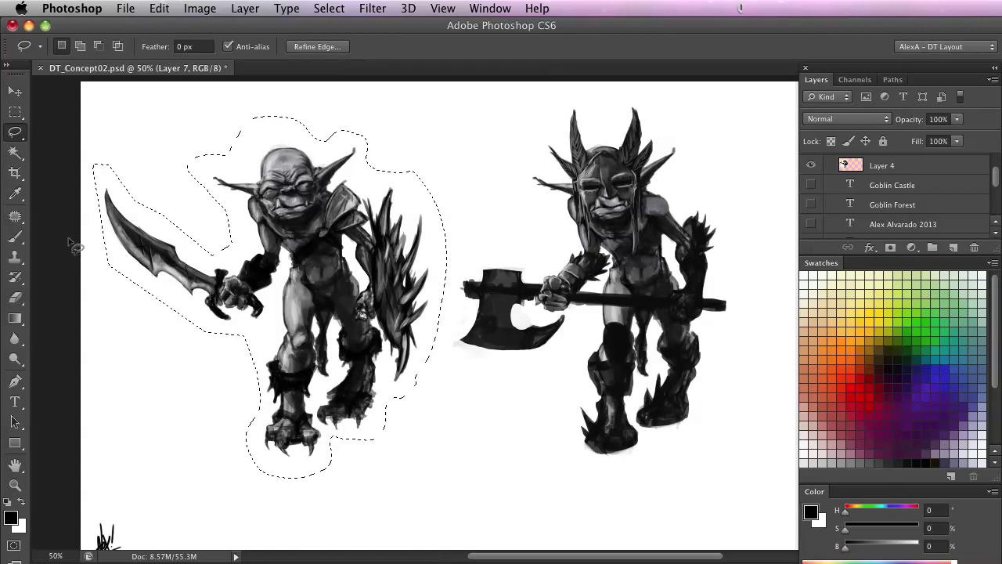
pyautogui.press('super+Tab')
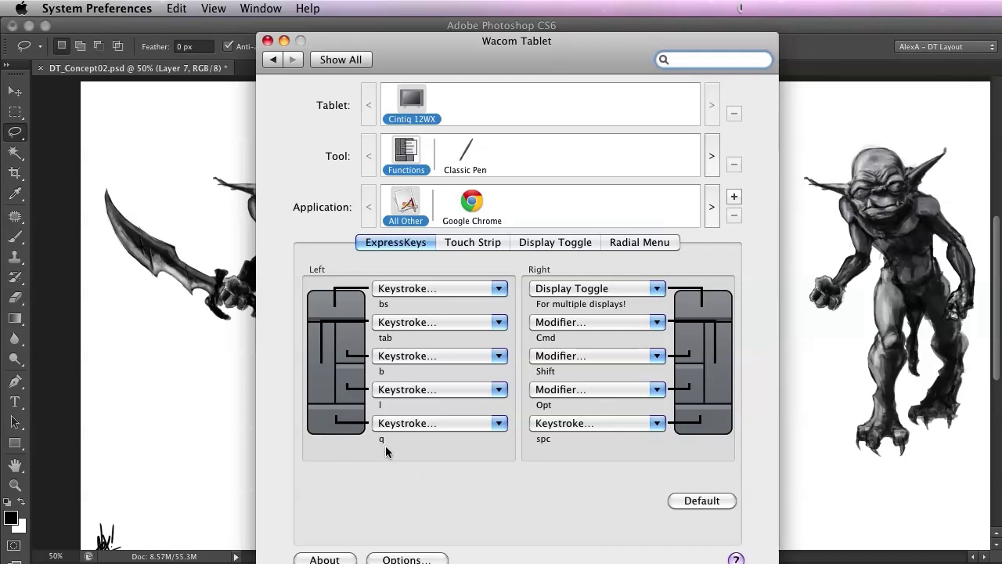
# Return to Photoshop and show the goblin selection as a red Quick Mask (Q)
pyautogui.click(207, 368)
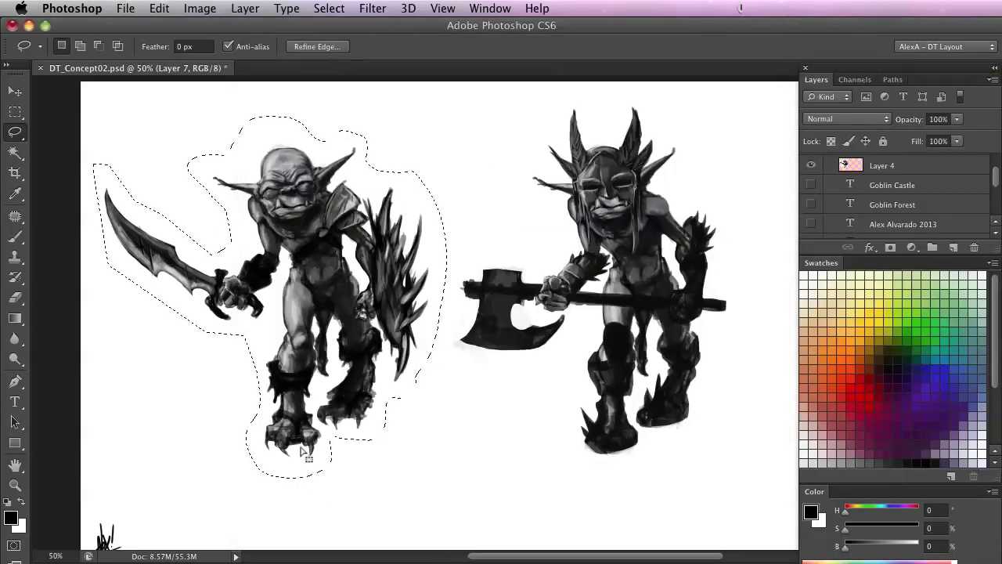
pyautogui.moveTo(276, 394); pyautogui.dragTo(324, 406)
pyautogui.press('q')
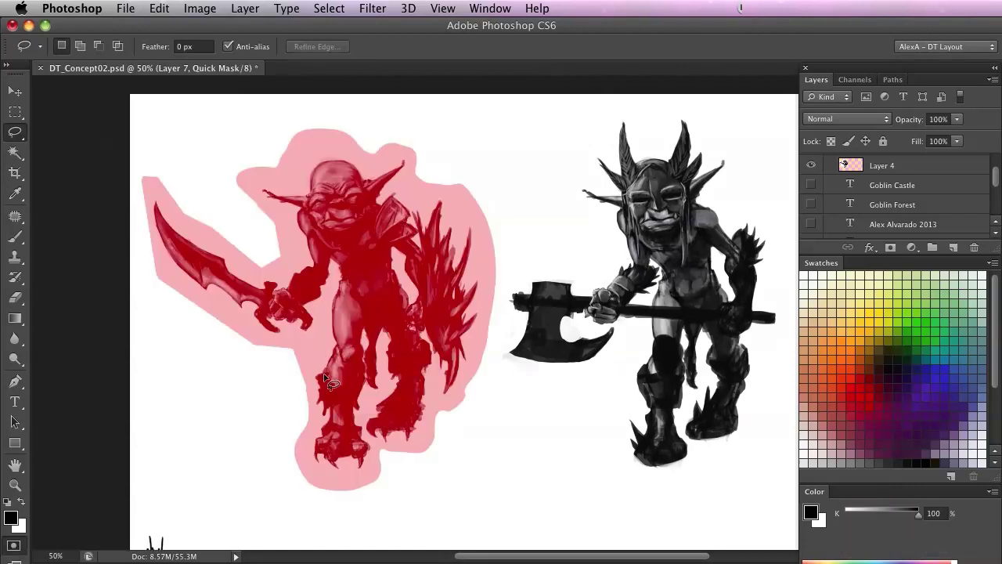
pyautogui.hscroll(2, 250, 403)
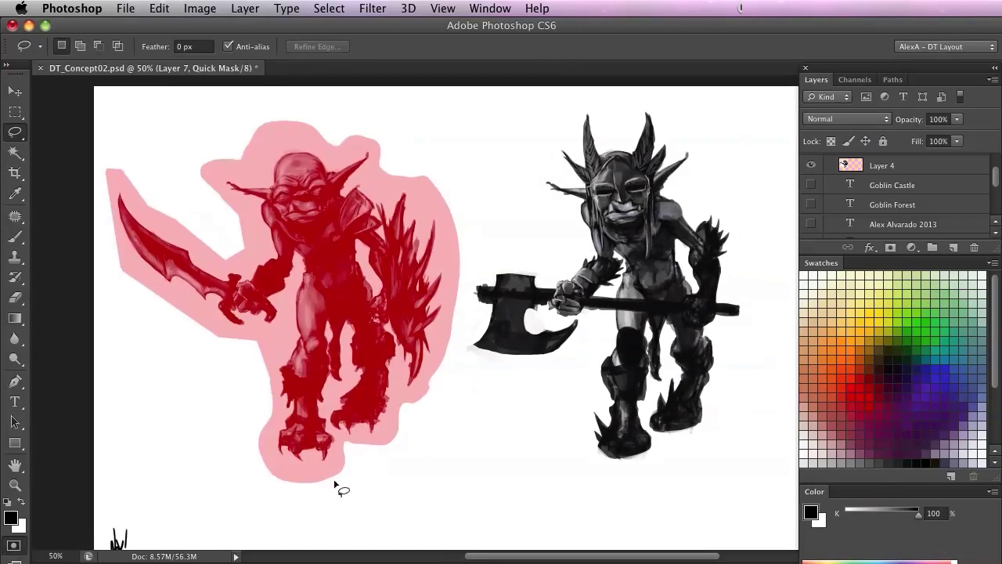
pyautogui.scroll(-2, 381, 465)
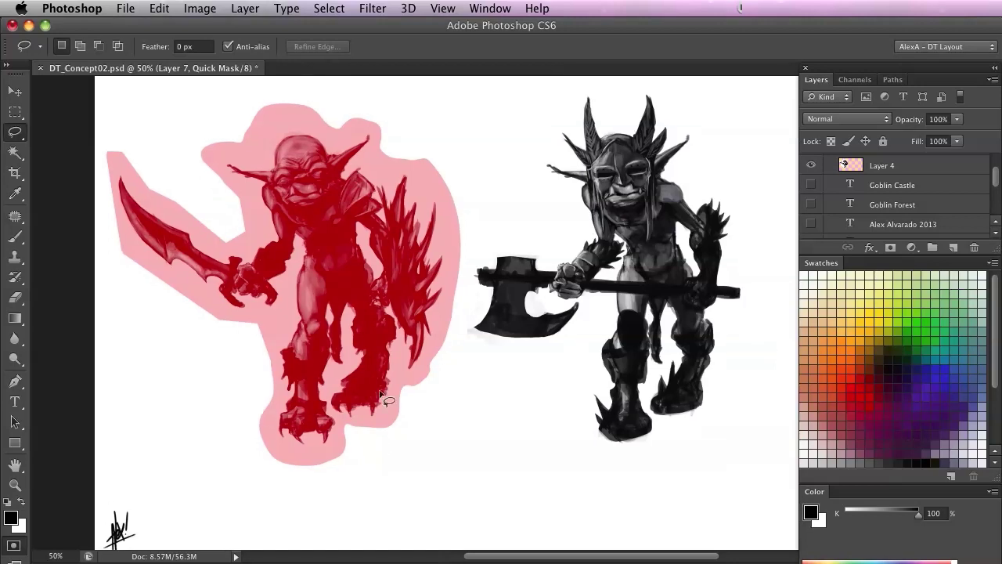
# Switch to the Brush and pick the 45 px preset
pyautogui.press('b')
pyautogui.rightClick(427, 408)
pyautogui.doubleClick(504, 468)
pyautogui.moveTo(289, 393); pyautogui.dragTo(358, 381)
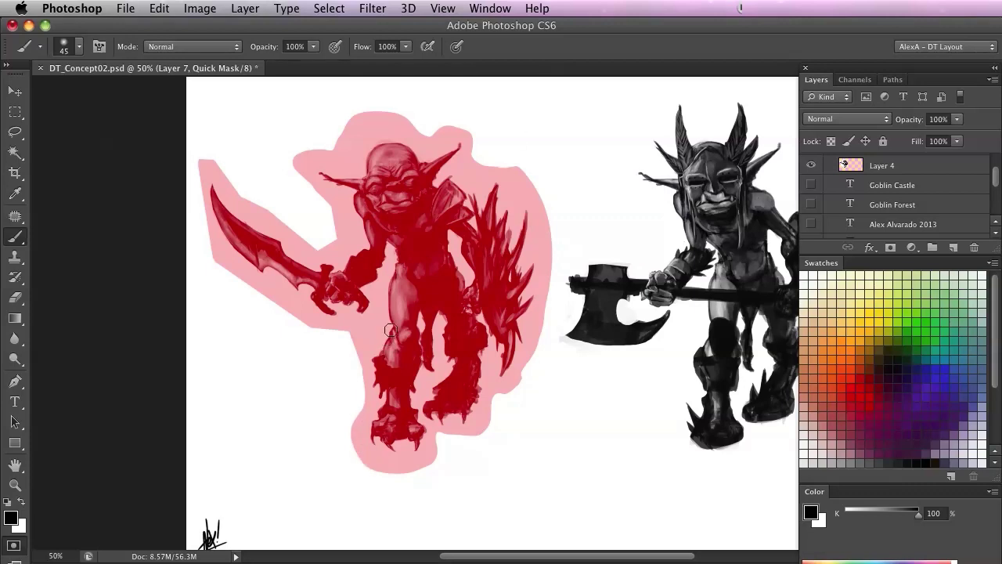
# Paint white along the goblin's leg to trim the quick mask
pyautogui.press('x')
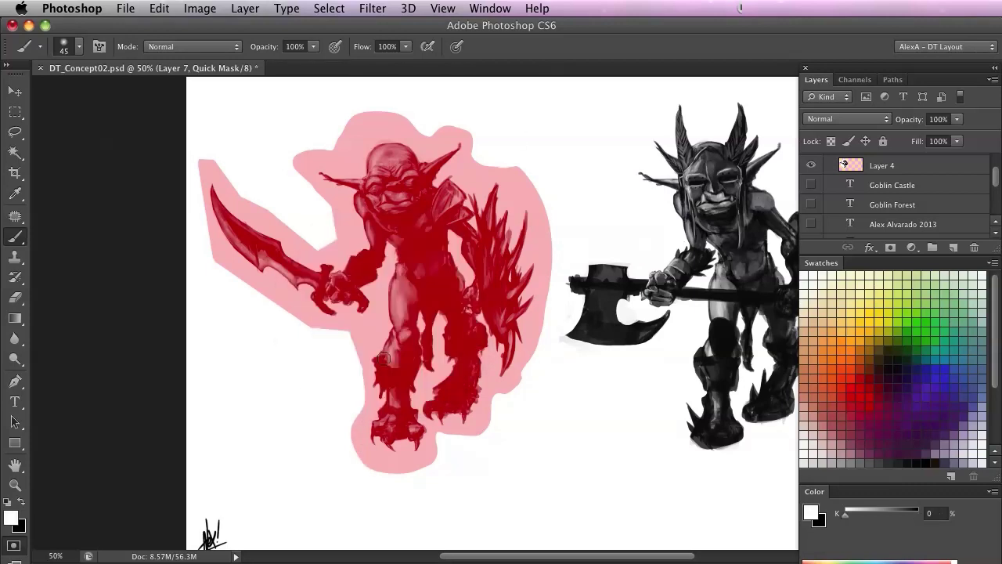
pyautogui.moveTo(395, 291); pyautogui.dragTo(382, 392)
pyautogui.moveTo(395, 274)
pyautogui.mouseDown()
pyautogui.moveTo(373, 349)
pyautogui.moveTo(396, 270)
pyautogui.moveTo(393, 242)
pyautogui.moveTo(372, 358)
pyautogui.moveTo(386, 312)
pyautogui.moveTo(379, 360)
pyautogui.mouseUp()
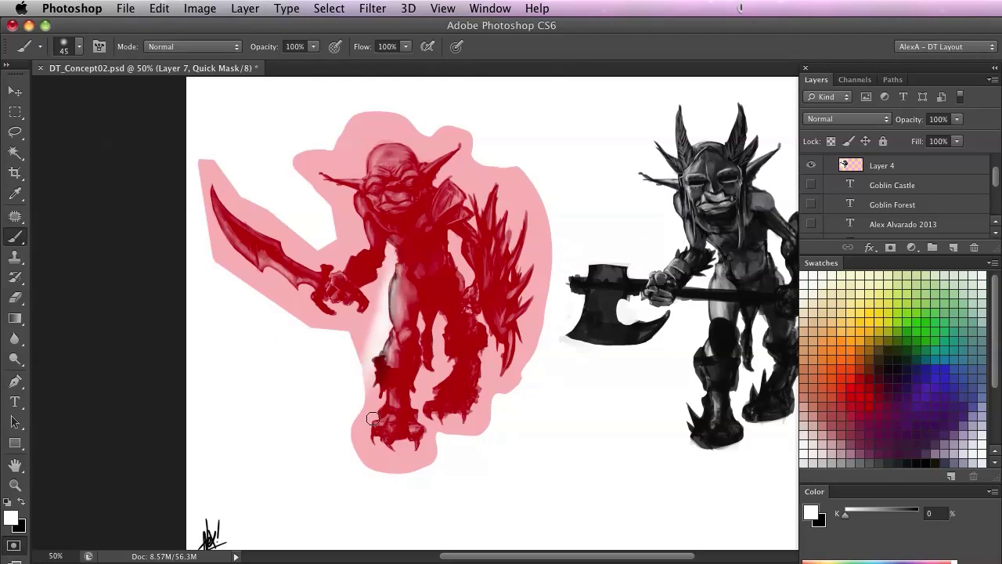
pyautogui.scroll(3, 306, 326)
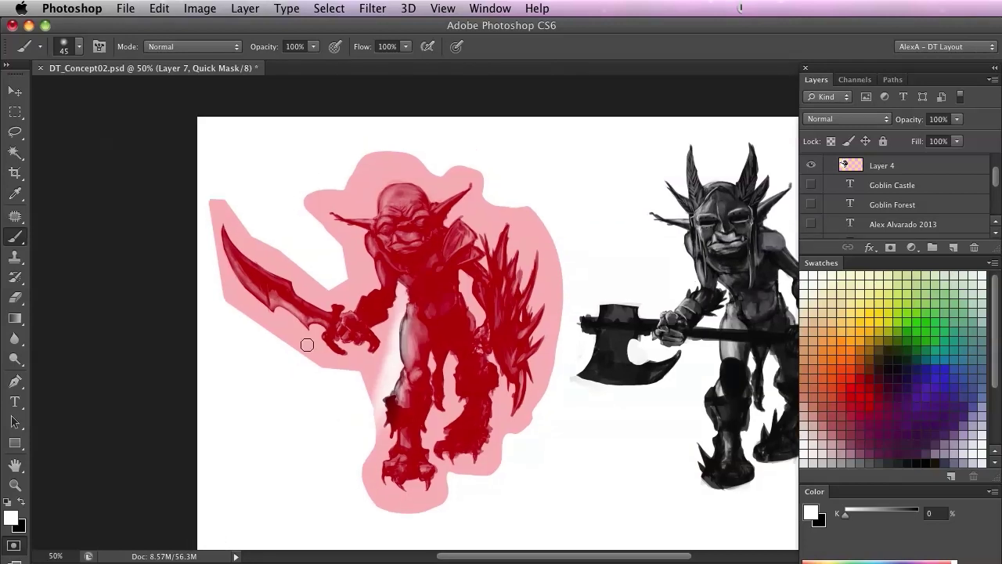
pyautogui.scroll(-1, 274, 344)
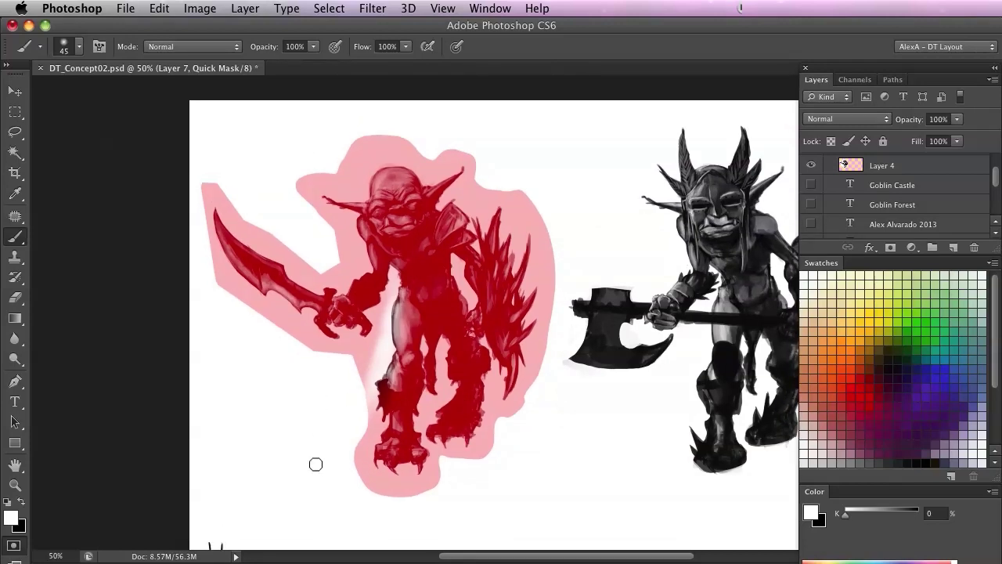
pyautogui.scroll(-1, 319, 398)
pyautogui.scroll(-1, 308, 418)
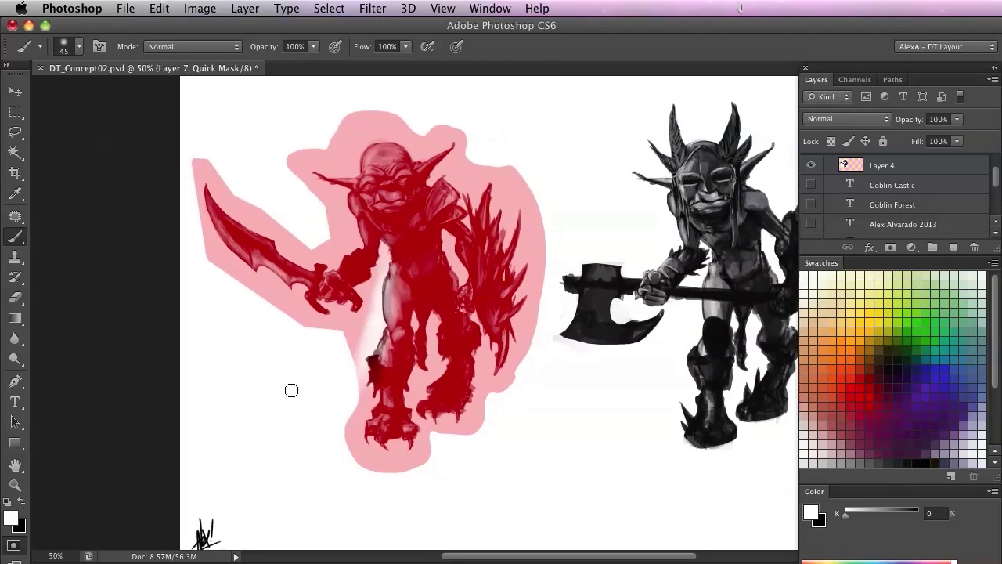
# Exit Quick Mask, reset colours to black and white, clear the selection, and pan left
pyautogui.press('q')
pyautogui.press('x')
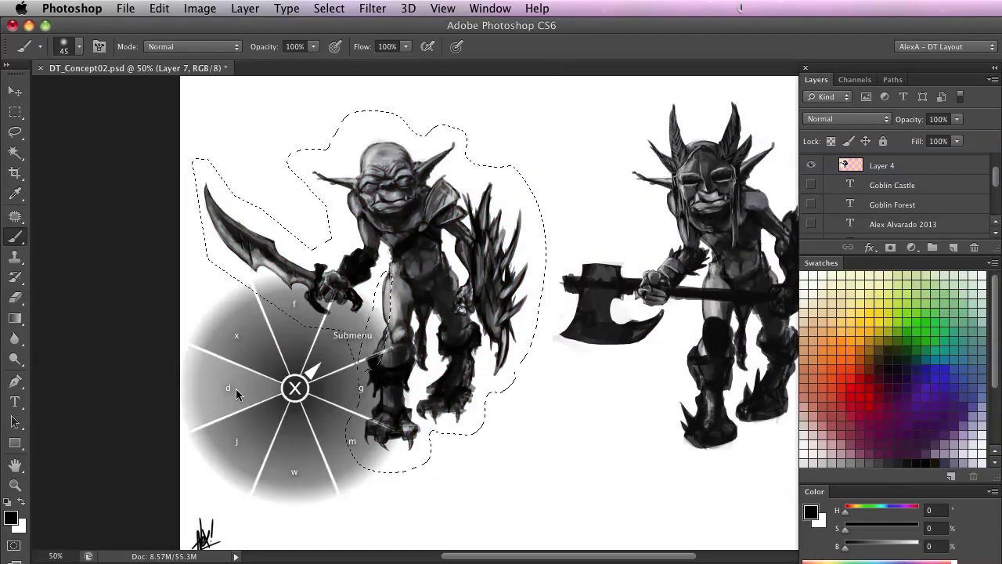
pyautogui.hotkey('ctrl', 'd')
pyautogui.moveTo(305, 394); pyautogui.dragTo(266, 345)
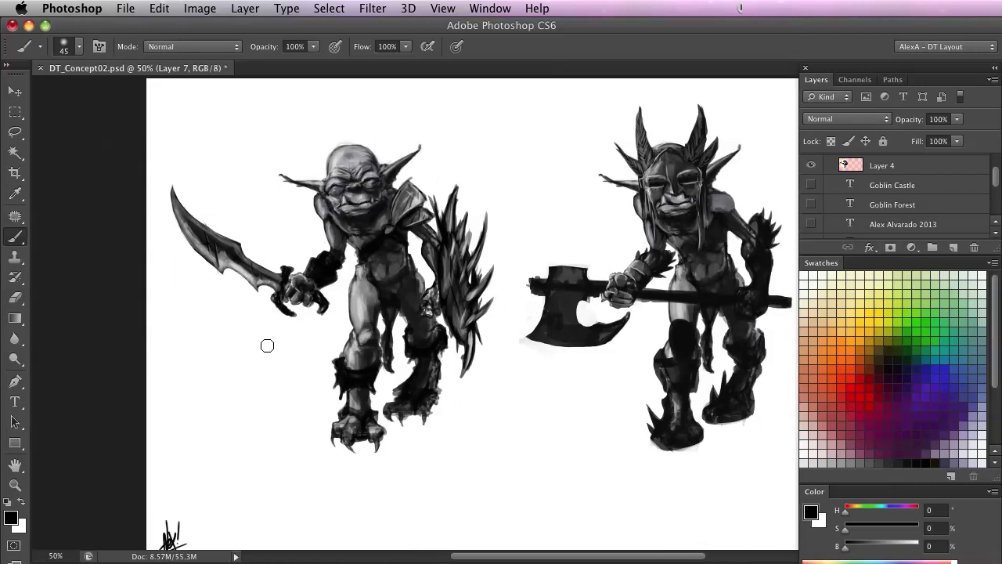
# Review the Wacom Touch Strip keystrokes, left 'undoers' and right '[]', then return to Photoshop
pyautogui.press('super+Tab')
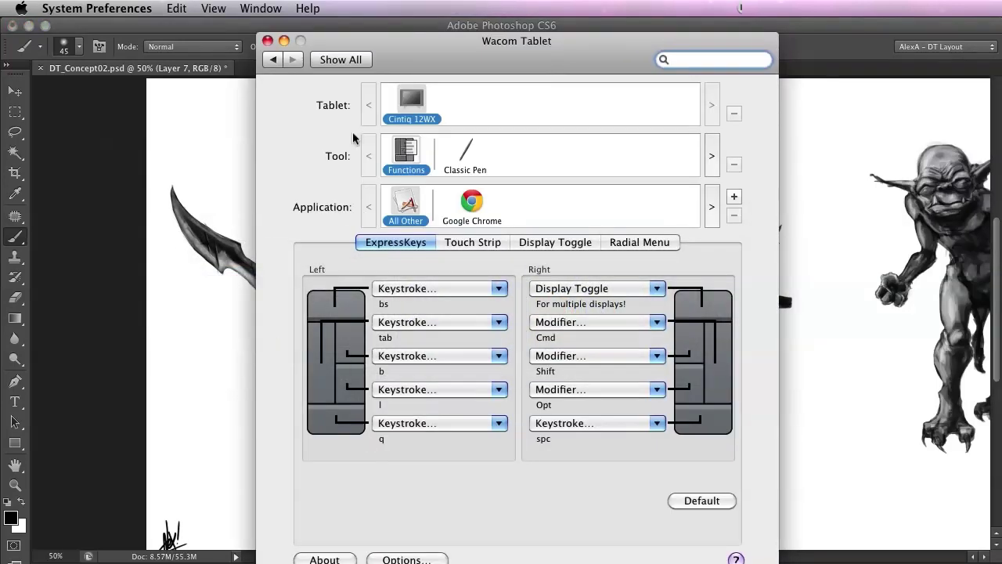
pyautogui.moveTo(406, 37); pyautogui.dragTo(383, 30)
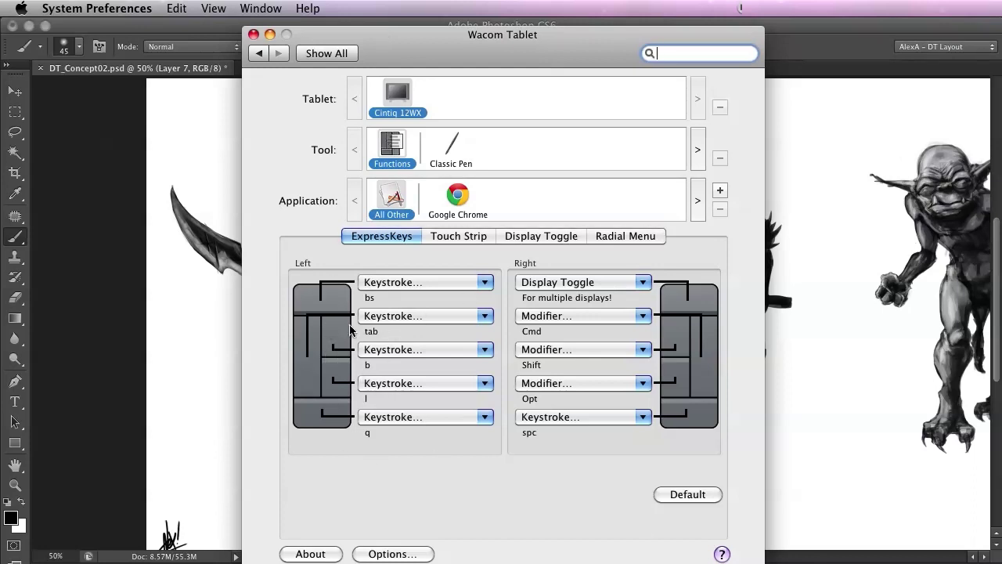
pyautogui.click(452, 237)
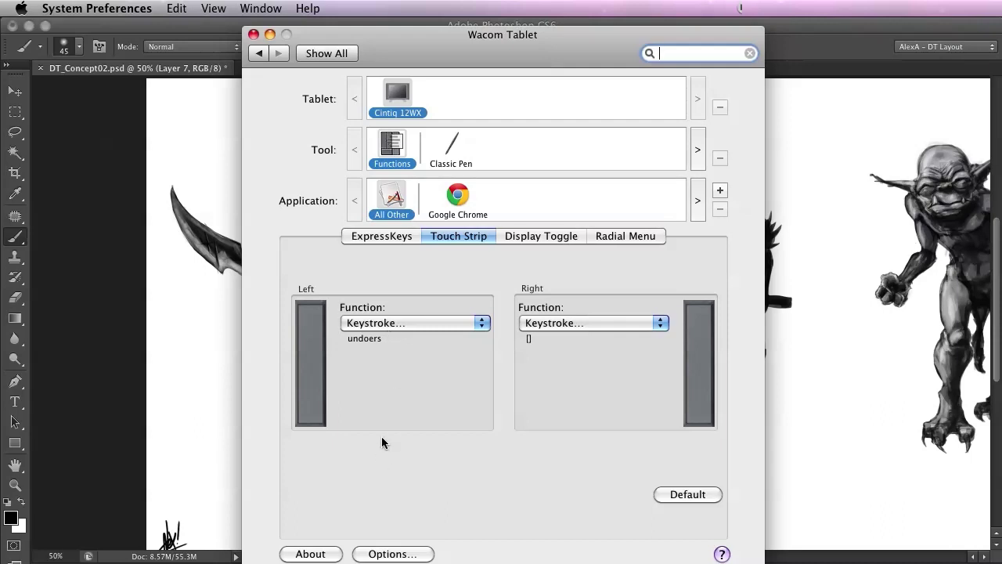
pyautogui.moveTo(403, 30)
pyautogui.mouseDown()
pyautogui.moveTo(391, 33)
pyautogui.moveTo(406, 29)
pyautogui.mouseUp()
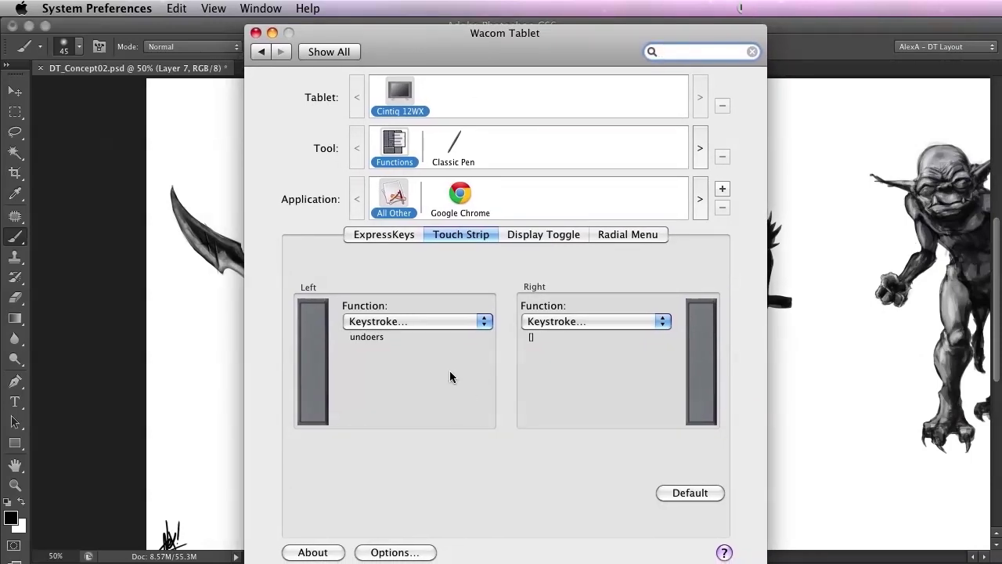
pyautogui.moveTo(401, 36); pyautogui.dragTo(395, 29)
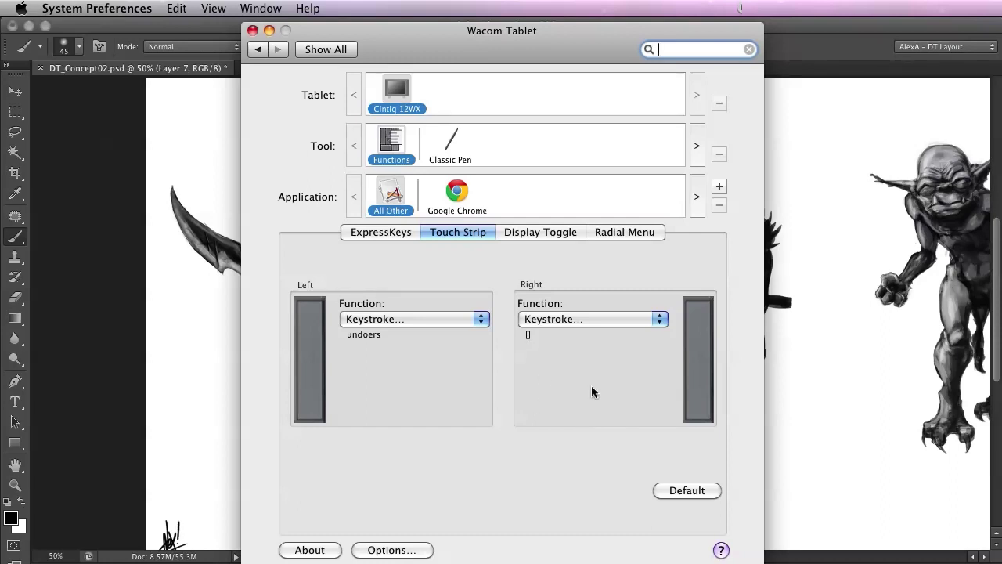
pyautogui.click(233, 360)
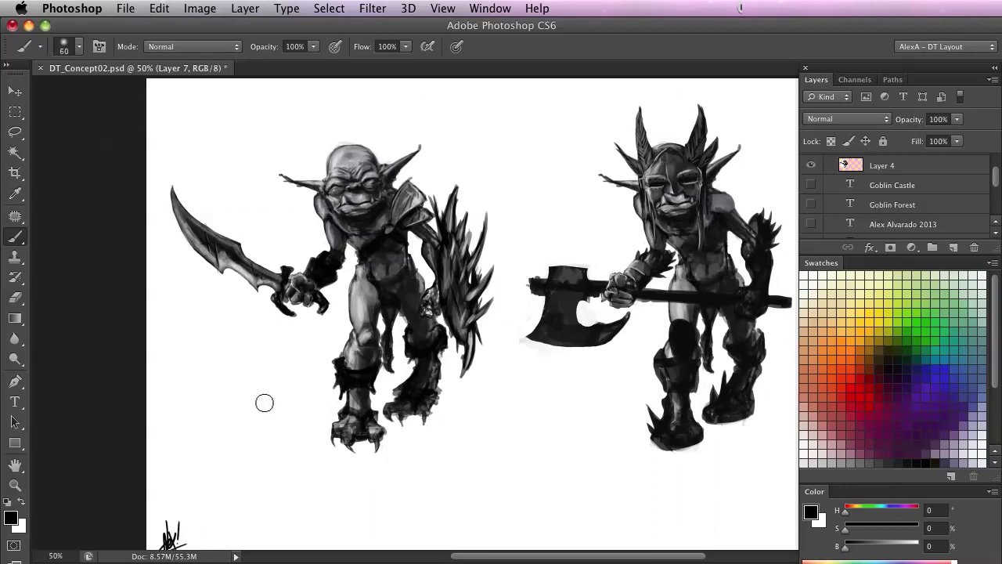
# Resize the brush with ] and [, pick the 35 px preset, and paint a thick black W stroke
pyautogui.press(']')
pyautogui.press(']')
pyautogui.press(']')
pyautogui.press(']')
pyautogui.press('[')
pyautogui.press('[')
pyautogui.press('[')
pyautogui.press('[')
pyautogui.press('[')
pyautogui.rightClick(267, 375)
pyautogui.doubleClick(296, 476)
pyautogui.moveTo(280, 452)
pyautogui.mouseDown()
pyautogui.moveTo(277, 408)
pyautogui.moveTo(259, 417)
pyautogui.moveTo(180, 392)
pyautogui.mouseUp()
# Shrink the brush to 30 then 20 px and paint zigzag and wavy test strokes
pyautogui.press('[')
pyautogui.press('[')
pyautogui.moveTo(304, 424)
pyautogui.mouseDown()
pyautogui.moveTo(280, 458)
pyautogui.moveTo(259, 442)
pyautogui.mouseUp()
pyautogui.moveTo(358, 443)
pyautogui.mouseDown()
pyautogui.moveTo(392, 455)
pyautogui.moveTo(539, 426)
pyautogui.mouseUp()
pyautogui.press('[')
pyautogui.press('[')
pyautogui.moveTo(285, 356); pyautogui.dragTo(188, 310)
pyautogui.moveTo(318, 464); pyautogui.dragTo(252, 468)
# Pan down and step the brush size between 20 and 80, ending at 60 px
pyautogui.moveTo(279, 372); pyautogui.dragTo(253, 387)
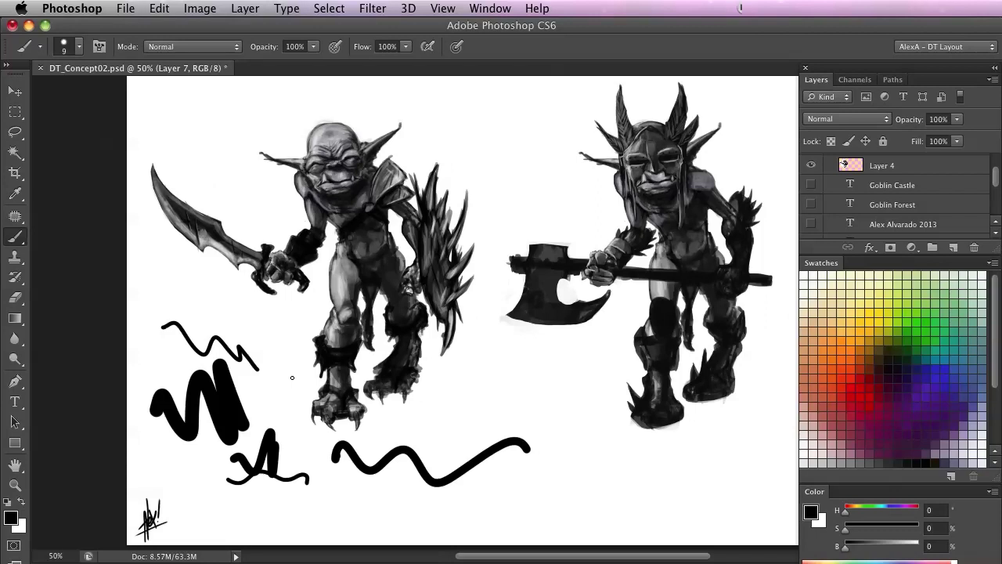
pyautogui.moveTo(284, 384); pyautogui.dragTo(295, 413)
pyautogui.press(']')
pyautogui.press(']')
pyautogui.press(']')
pyautogui.press(']')
pyautogui.press(']')
pyautogui.press('[')
pyautogui.press('[')
pyautogui.press(']')
pyautogui.press(']')
pyautogui.press(']')
pyautogui.press(']')
pyautogui.press(']')
pyautogui.press(']')
pyautogui.press(']')
pyautogui.press('[')
pyautogui.press('[')
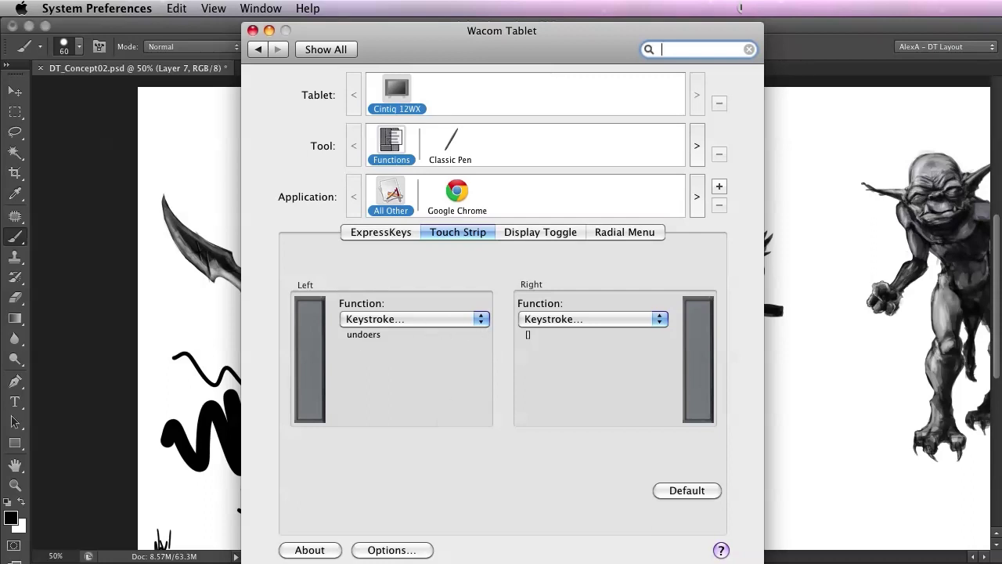
# Bring Photoshop forward and pan the goblin sheet within the window
pyautogui.click(212, 342)
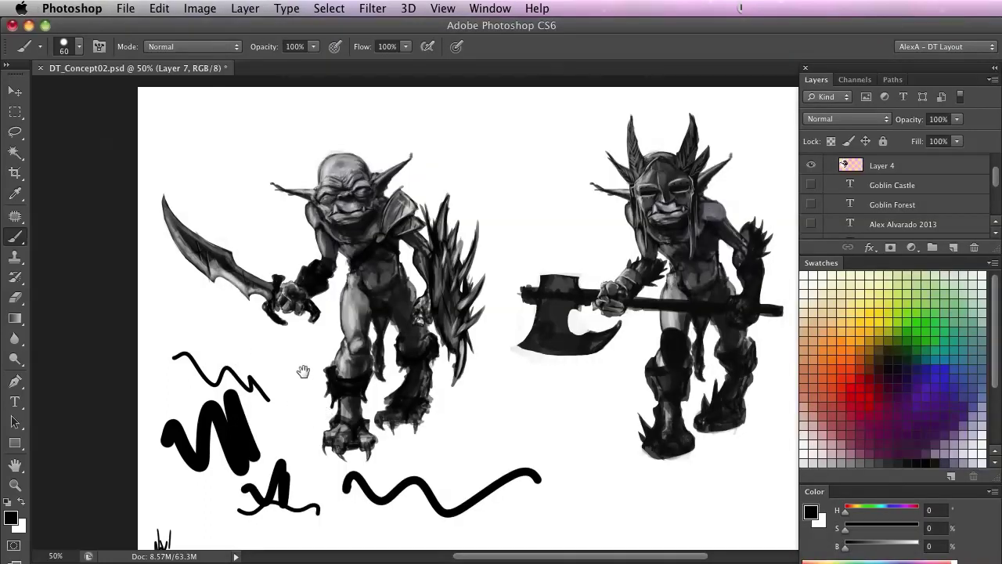
pyautogui.moveTo(301, 368)
pyautogui.mouseDown()
pyautogui.moveTo(308, 398)
pyautogui.moveTo(292, 342)
pyautogui.moveTo(319, 287)
pyautogui.moveTo(350, 375)
pyautogui.mouseUp()
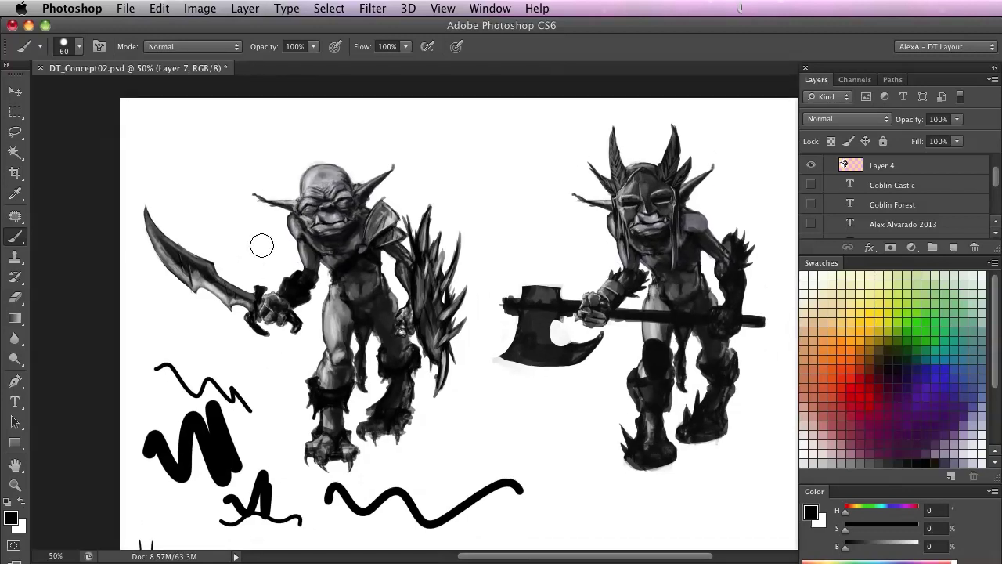
pyautogui.scroll(-1, 296, 350)
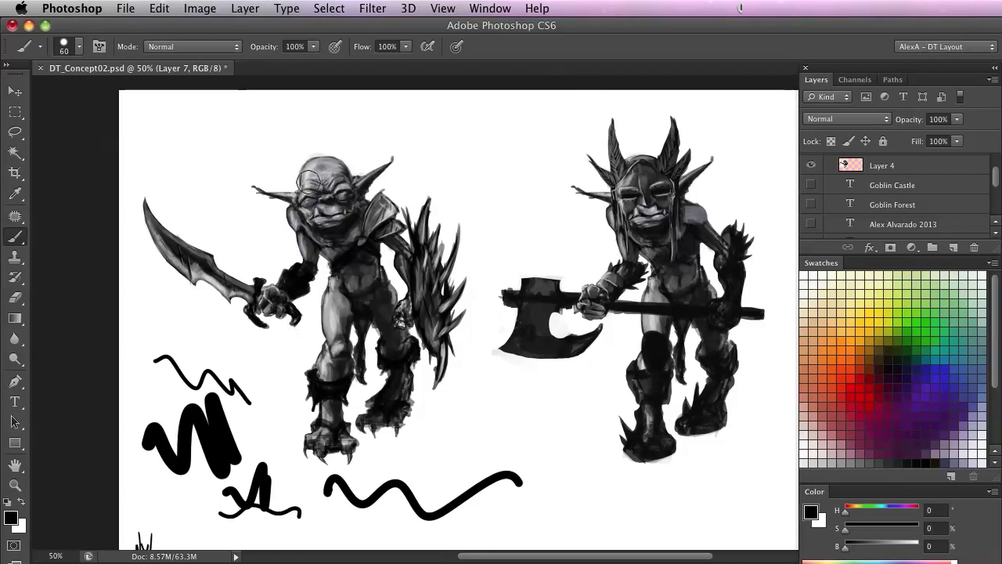
pyautogui.hscroll(3, 297, 283)
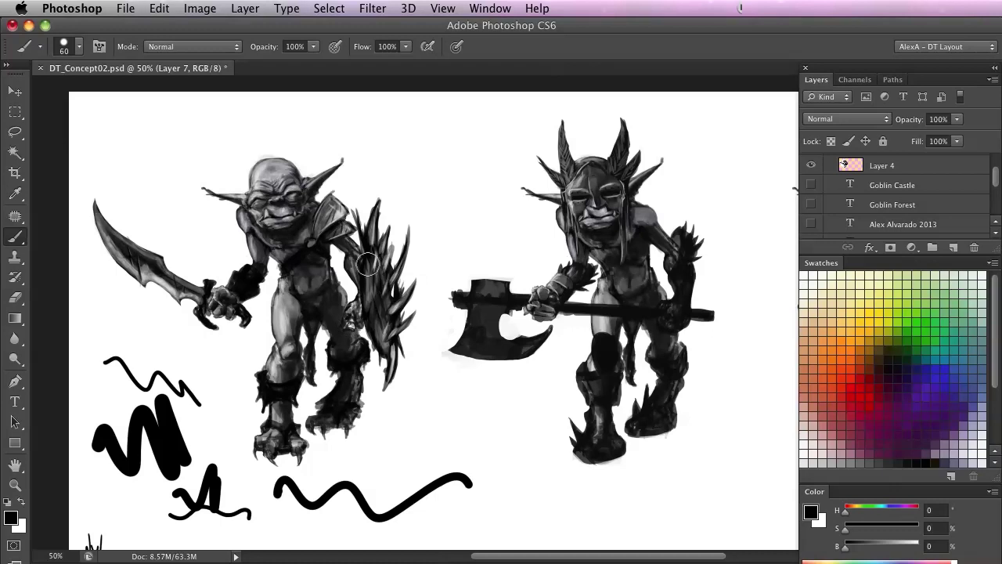
# Check the ExpressKeys assignments in the Wacom Tablet preferences, then return to Photoshop
pyautogui.press('super+Tab')
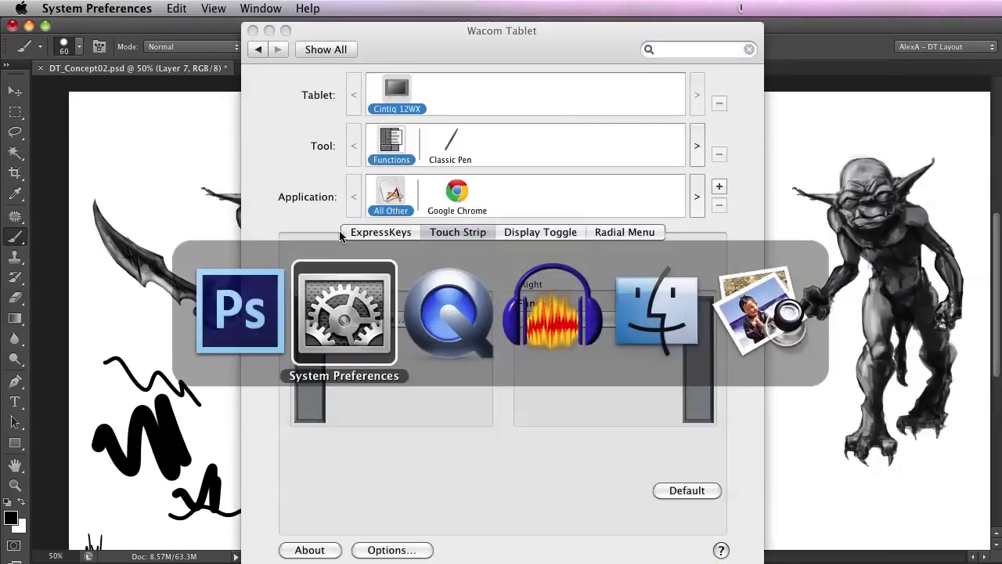
pyautogui.click(396, 232)
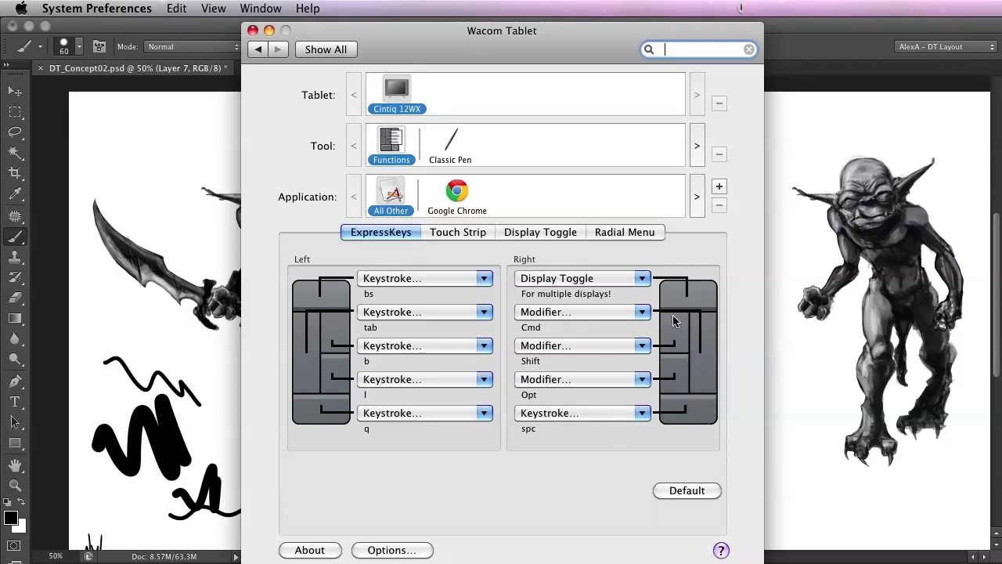
pyautogui.press('super+q')
# Zoom to 200% on the left goblin's head and paint light and dark strokes on its mouth and chin
pyautogui.press('super+space')
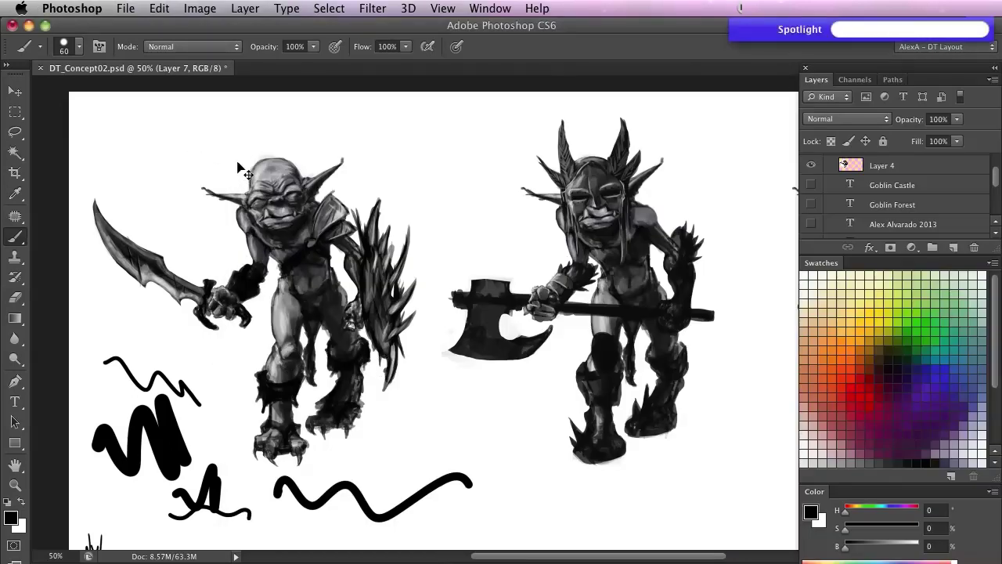
pyautogui.press('Escape')
pyautogui.moveTo(167, 144); pyautogui.dragTo(371, 240)
pyautogui.keyDown('ctrl'); pyautogui.click(313, 347); pyautogui.keyUp('ctrl')
pyautogui.keyDown('alt'); pyautogui.click(317, 351); pyautogui.keyUp('alt')
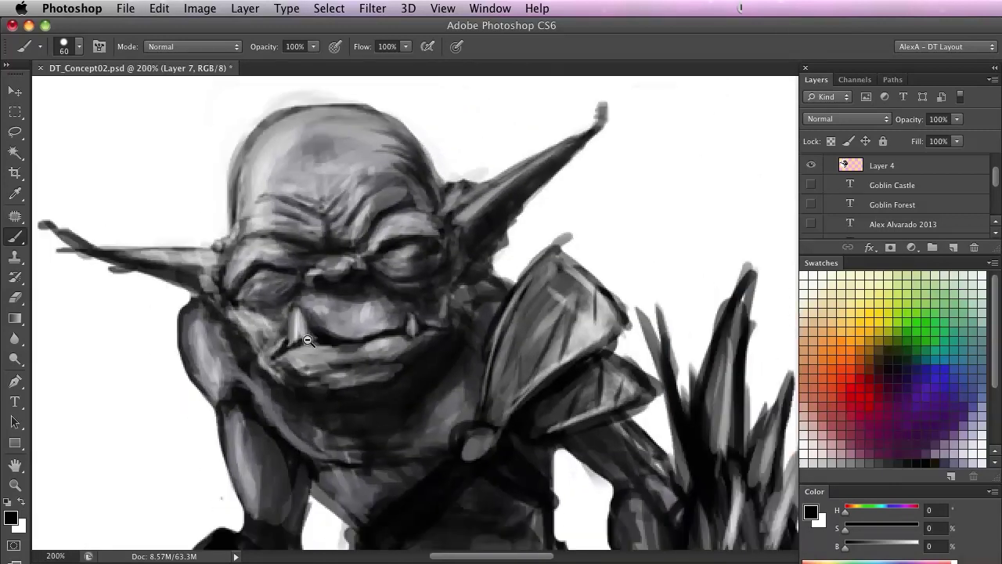
pyautogui.moveTo(317, 351)
pyautogui.mouseDown()
pyautogui.moveTo(353, 369)
pyautogui.moveTo(347, 357)
pyautogui.moveTo(347, 369)
pyautogui.mouseUp()
# Glance at the Wacom preferences, then zoom out to see the whole goblin sheet
pyautogui.press('super+Tab')
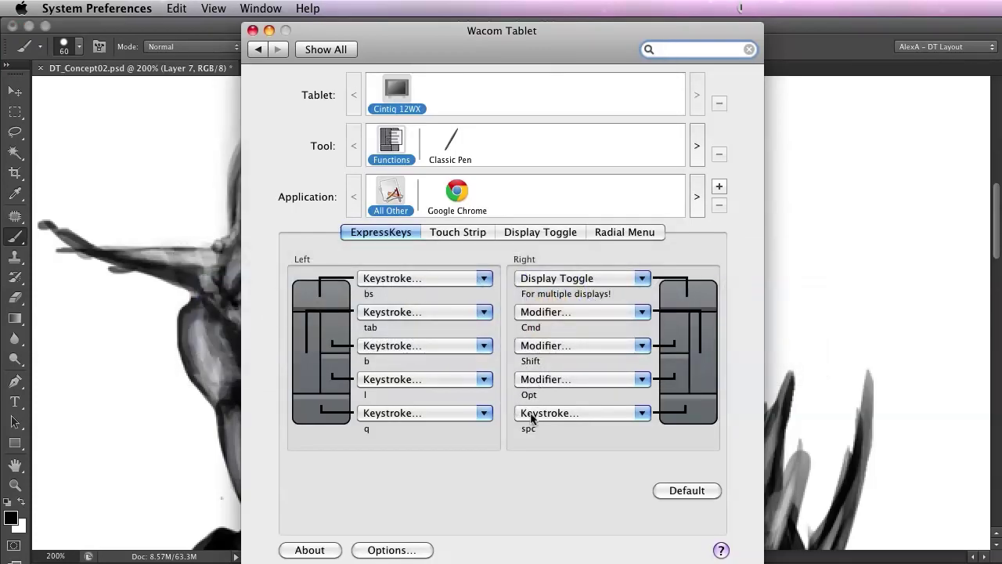
pyautogui.press('super+Tab')
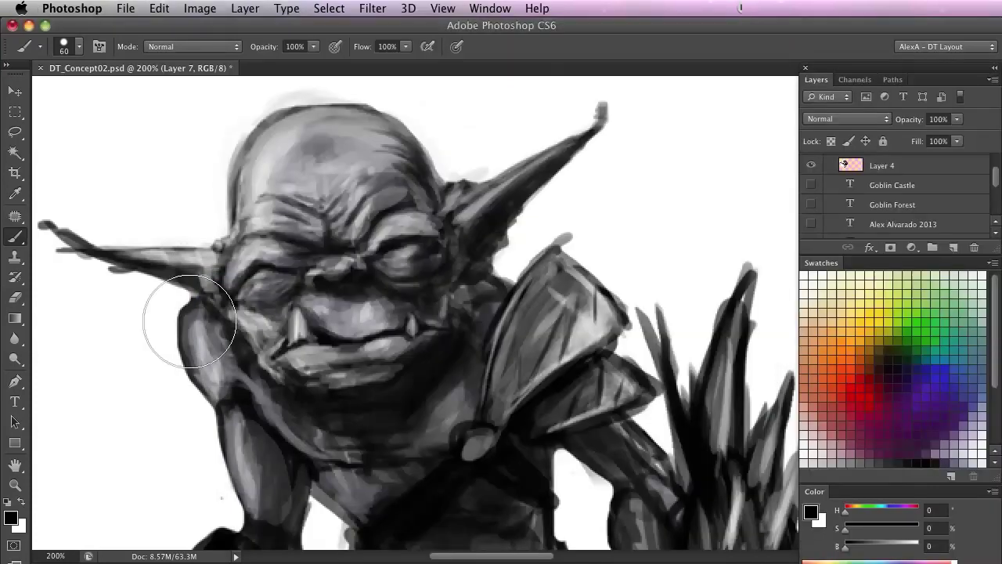
pyautogui.keyDown('alt'); pyautogui.click(276, 338); pyautogui.keyUp('alt')
pyautogui.keyDown('alt'); pyautogui.click(276, 338); pyautogui.keyUp('alt')
pyautogui.keyDown('alt'); pyautogui.click(276, 338); pyautogui.keyUp('alt')
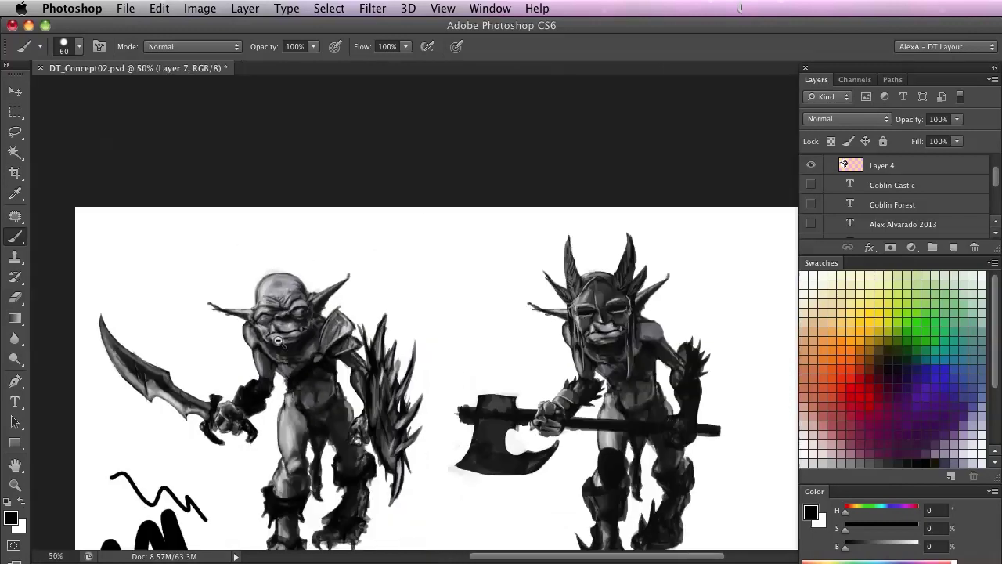
pyautogui.keyDown('alt'); pyautogui.click(276, 338); pyautogui.keyUp('alt')
# Zoom in on the goblin's face, nudge the view, and bring the tablet preferences forward
pyautogui.press('super+space')
pyautogui.moveTo(411, 223); pyautogui.dragTo(356, 346)
pyautogui.moveTo(397, 389); pyautogui.dragTo(396, 373)
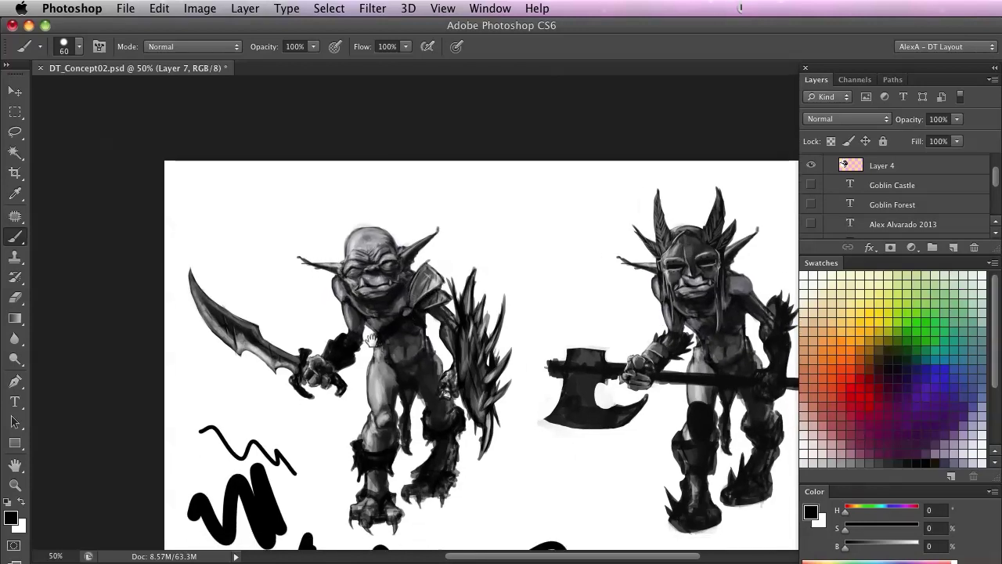
pyautogui.moveTo(372, 338); pyautogui.dragTo(386, 374)
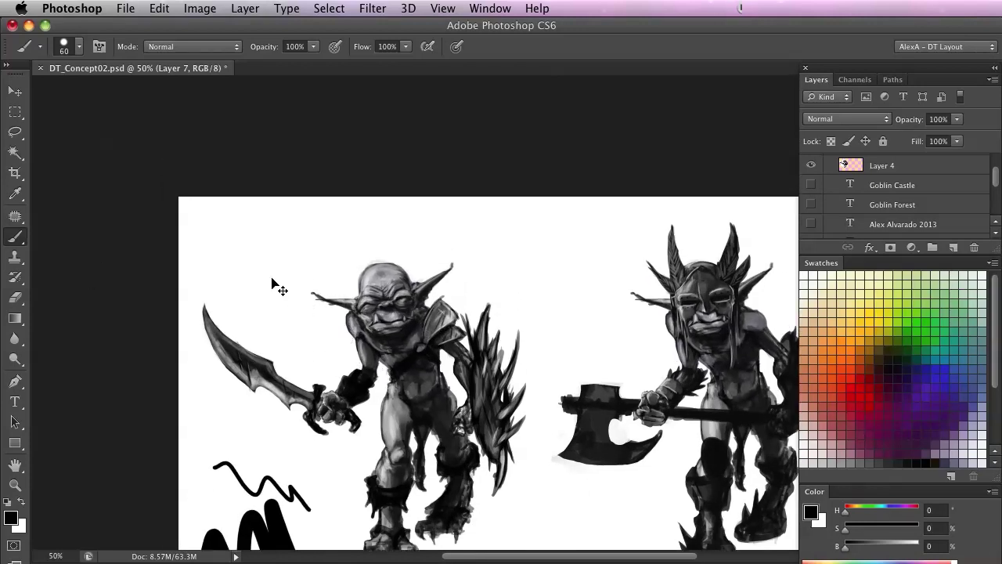
pyautogui.press('super+Tab')
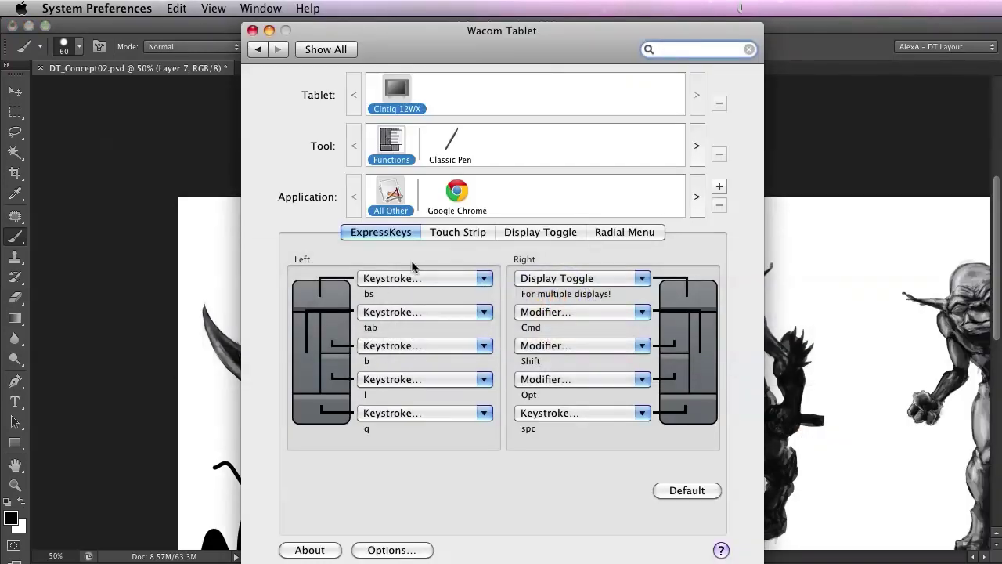
# Show the Touch Strip settings and view the left strip's 'undoers' keystroke definition
pyautogui.click(457, 232)
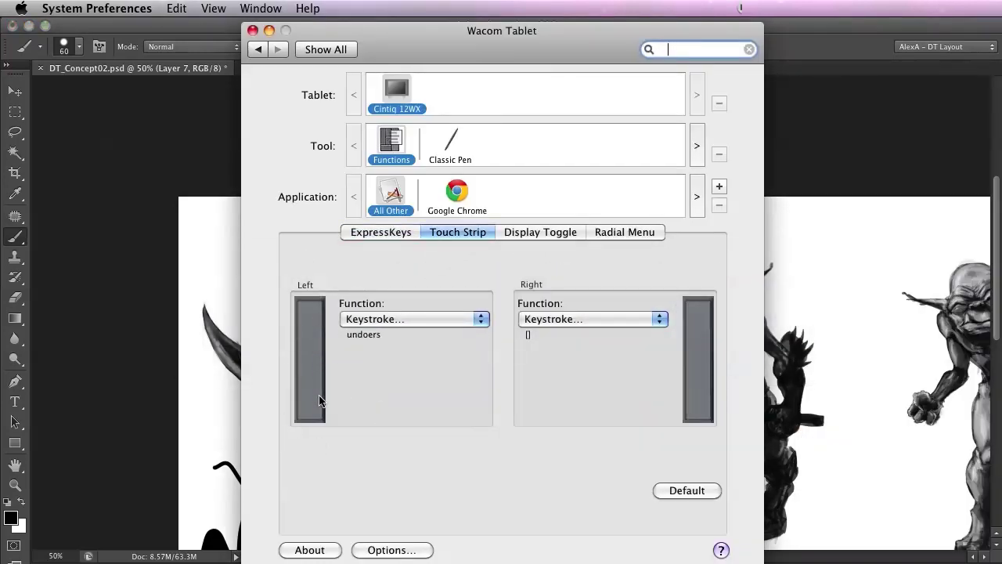
pyautogui.click(400, 319)
pyautogui.click(349, 415)
pyautogui.click(370, 321)
pyautogui.click(357, 320)
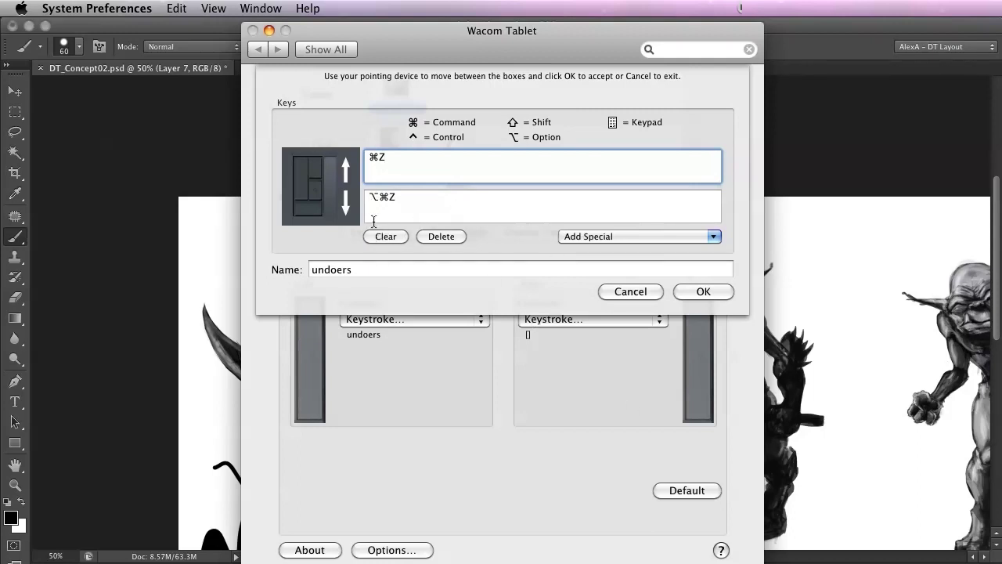
# Close the keystroke editor and pan Photoshop's canvas to show the test strokes
pyautogui.click(631, 291)
pyautogui.click(227, 332)
pyautogui.moveTo(270, 391); pyautogui.dragTo(243, 222)
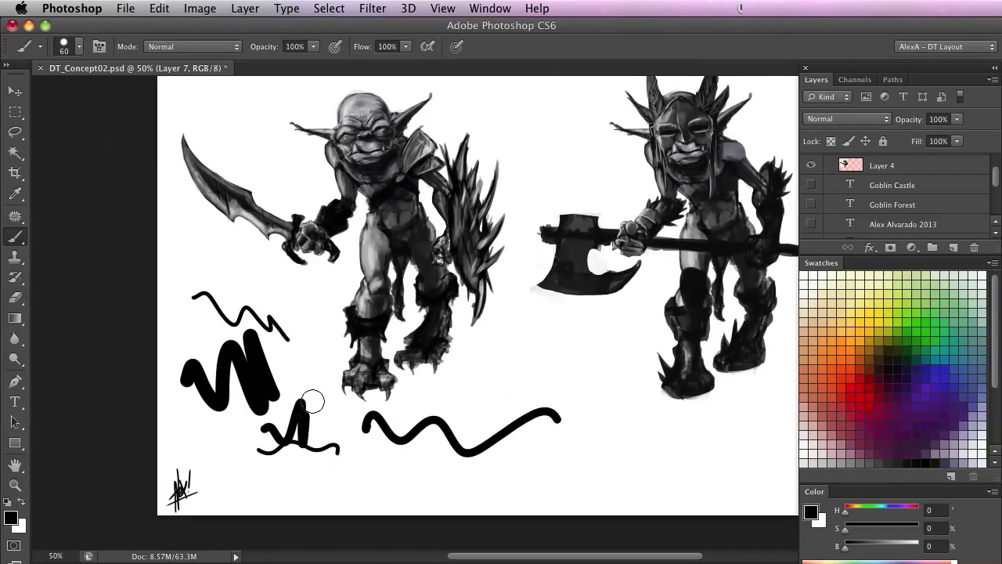
# Undo and redo the last test stroke with Cmd+Z while panning toward the strokes
pyautogui.hotkey('ctrl', 'z')
pyautogui.moveTo(257, 447); pyautogui.dragTo(446, 364)
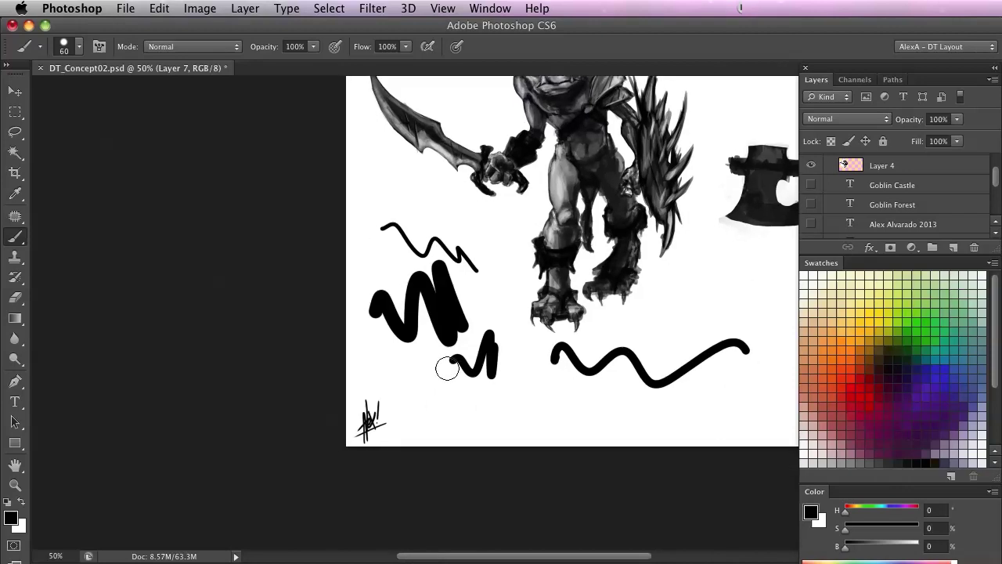
pyautogui.hotkey('ctrl', 'z')
pyautogui.moveTo(448, 393); pyautogui.dragTo(432, 400)
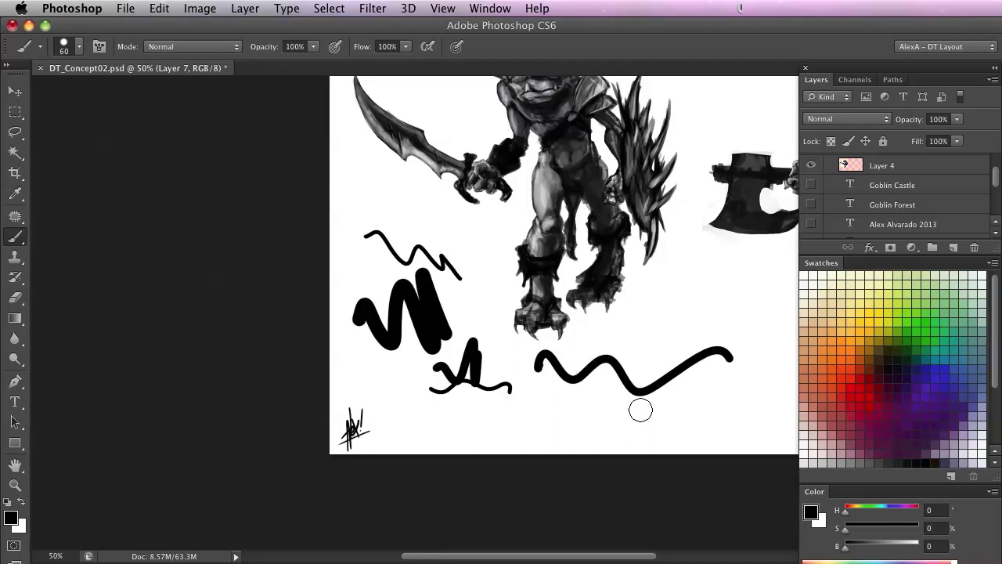
# Step backward with Opt+Cmd+Z to clear the remaining black test strokes, leaving the signature
pyautogui.hotkey('ctrl', 'alt', 'z')
pyautogui.hotkey('ctrl', 'alt', 'z')
pyautogui.hotkey('ctrl', 'alt', 'z')
pyautogui.hotkey('ctrl', 'alt', 'z')
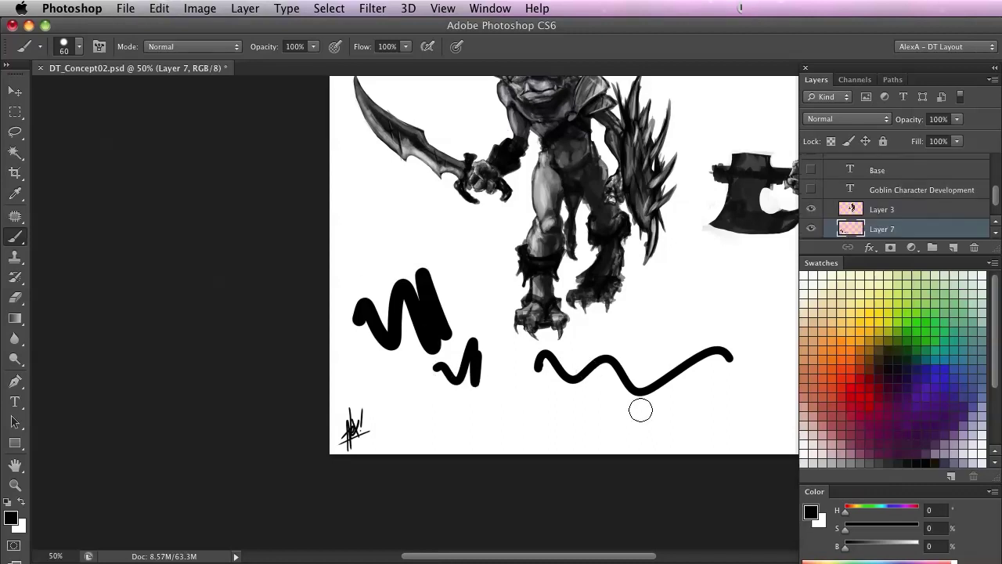
pyautogui.hotkey('ctrl', 'alt', 'z')
pyautogui.hotkey('ctrl', 'alt', 'z')
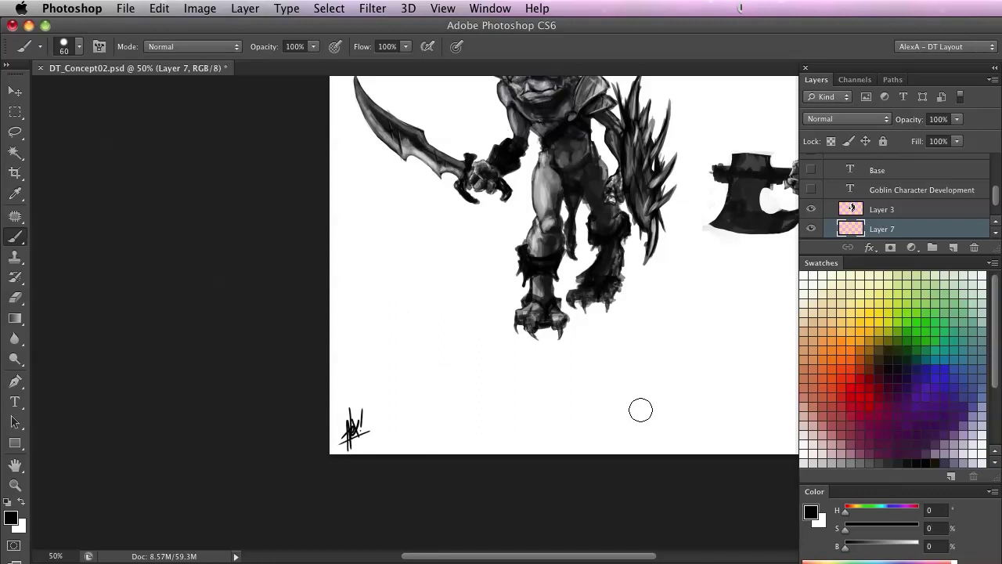
pyautogui.moveTo(441, 347); pyautogui.dragTo(319, 399)
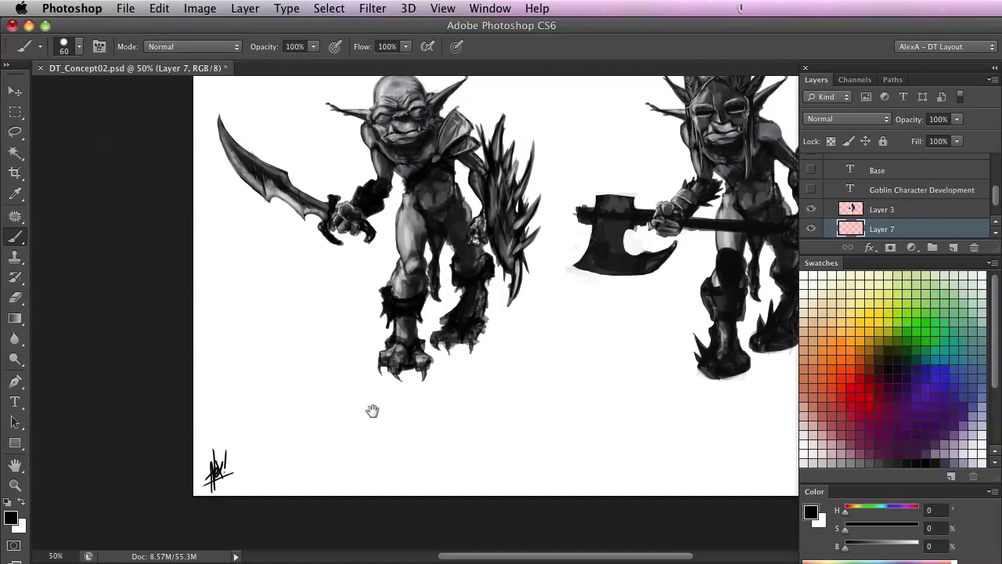
pyautogui.scroll(2, 369, 402)
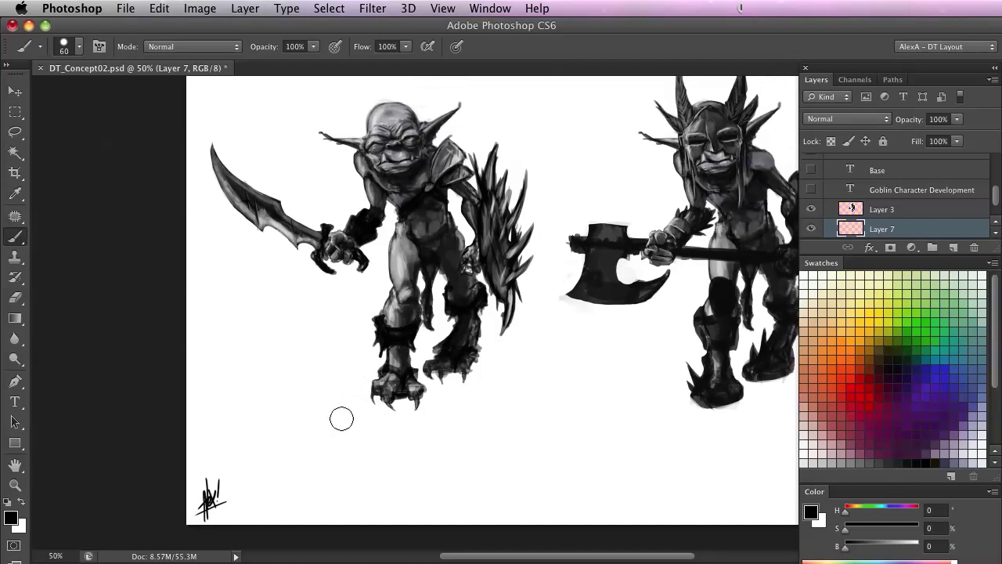
pyautogui.scroll(2, 345, 403)
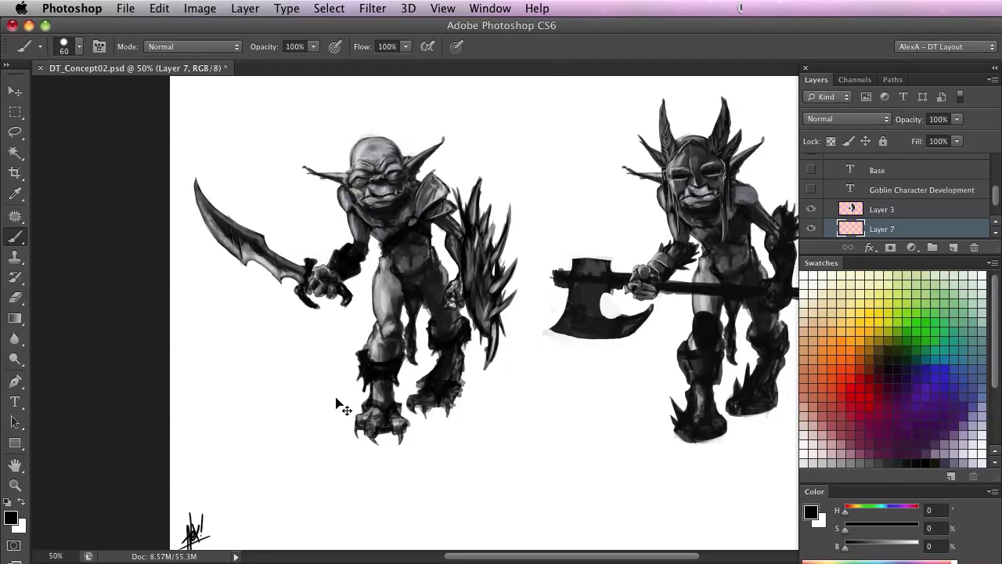
pyautogui.press('super+Tab')
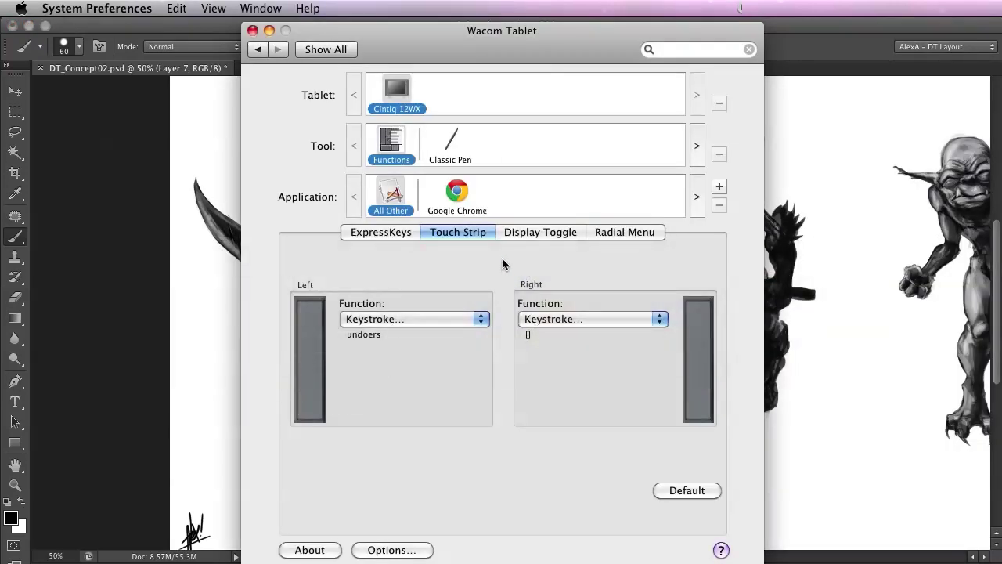
# Show the Radial Menu settings and inspect the Keystroke assigned to the 'f' wedge
pyautogui.click(617, 234)
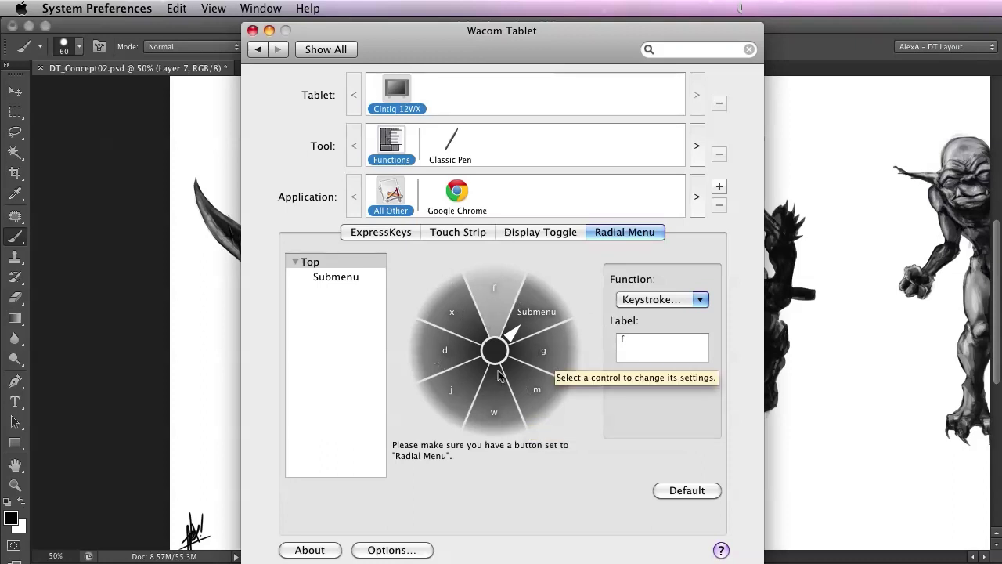
pyautogui.click(508, 307)
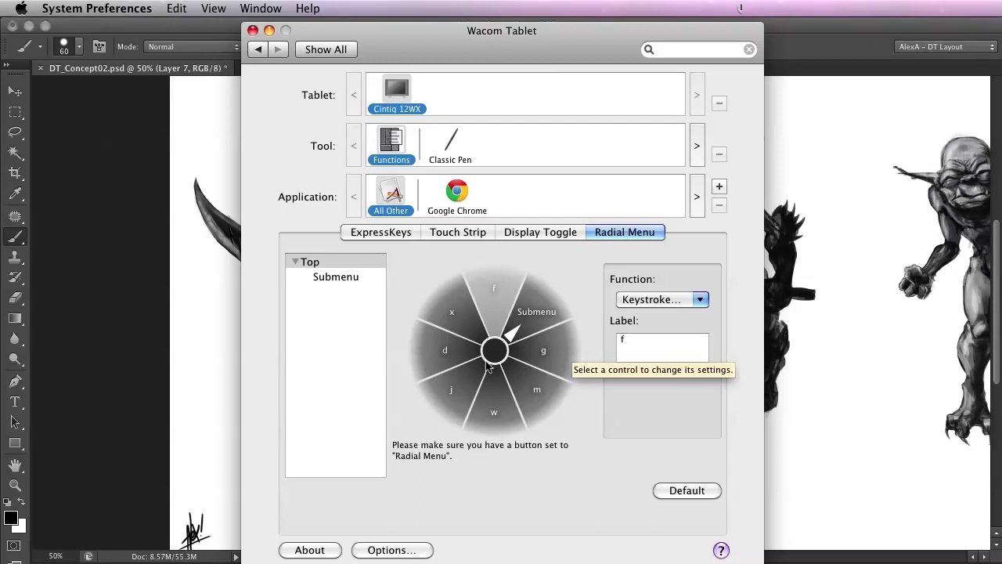
# Confirm the pen's side button is set to Radial Menu and test popping it up
pyautogui.click(437, 148)
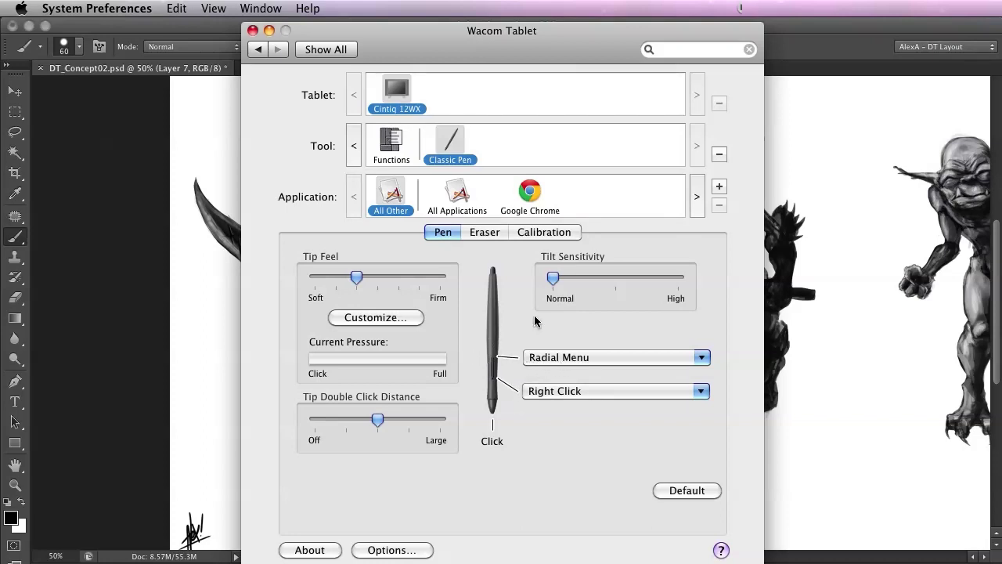
pyautogui.middleClick(523, 342)
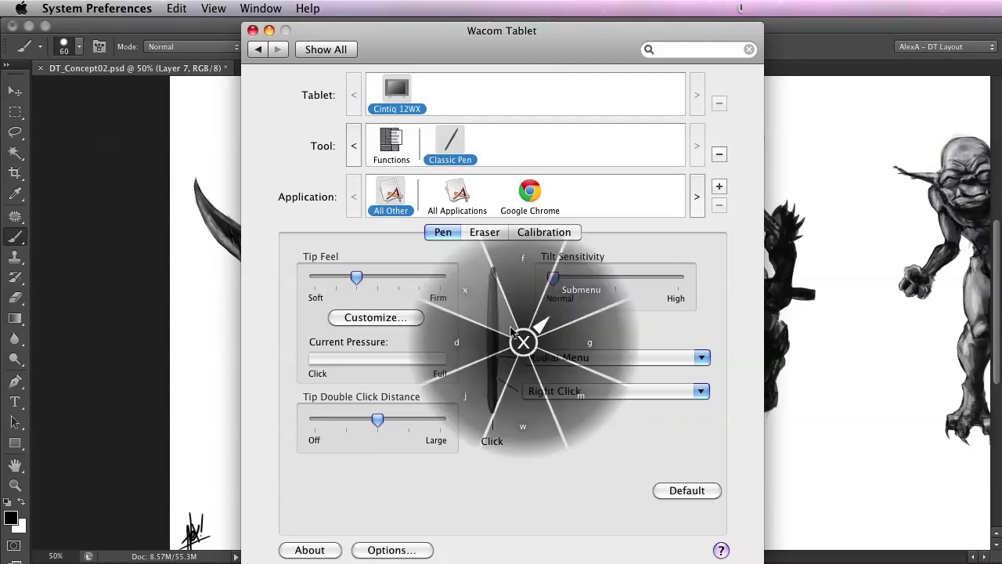
pyautogui.middleClick(523, 342)
pyautogui.middleClick(465, 317)
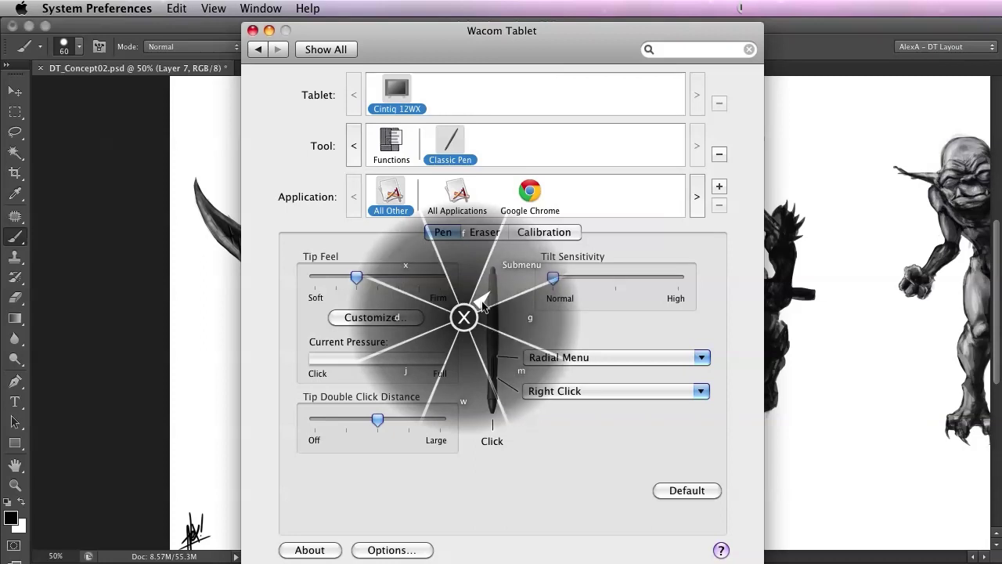
pyautogui.click(468, 319)
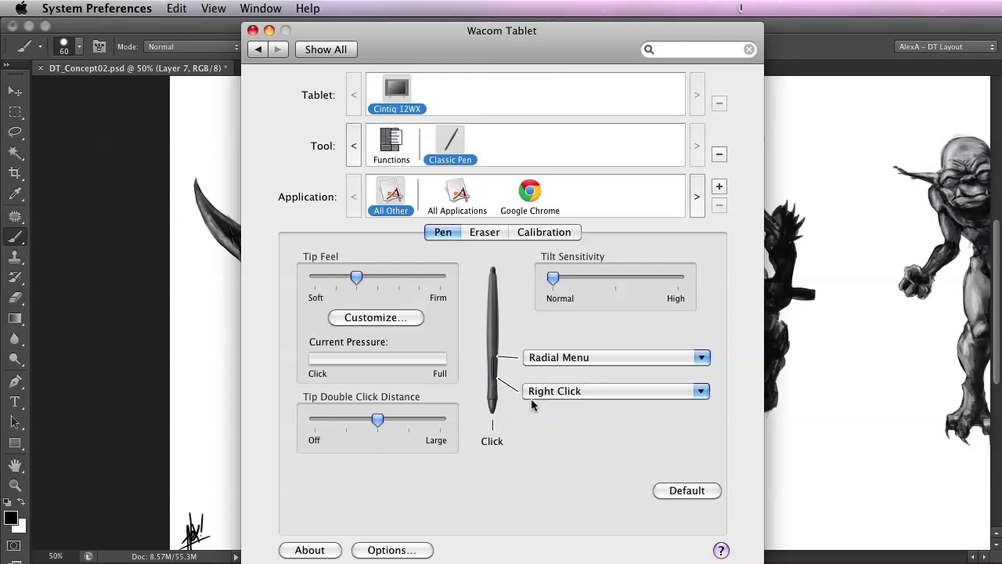
# Quit System Preferences and shift the view of the goblin sheet in Photoshop
pyautogui.press('super+q')
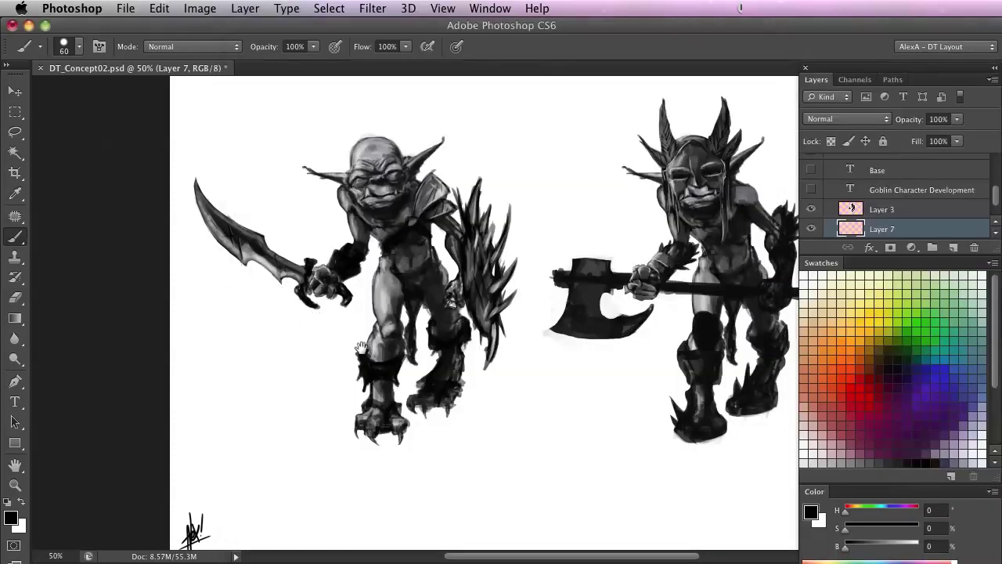
pyautogui.hscroll(-3, 434, 345)
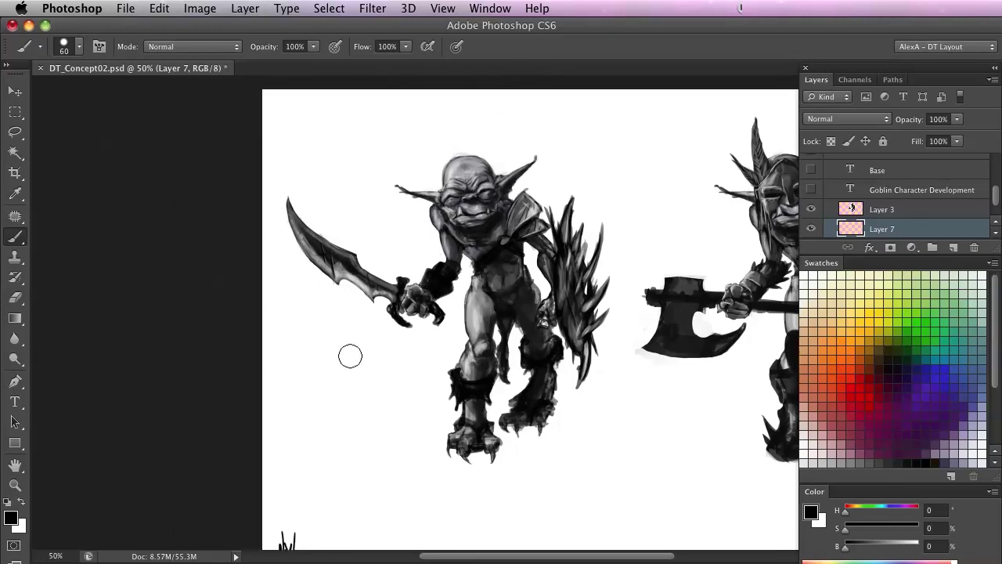
pyautogui.moveTo(373, 373)
pyautogui.mouseDown()
pyautogui.moveTo(298, 313)
pyautogui.moveTo(481, 475)
pyautogui.mouseUp()
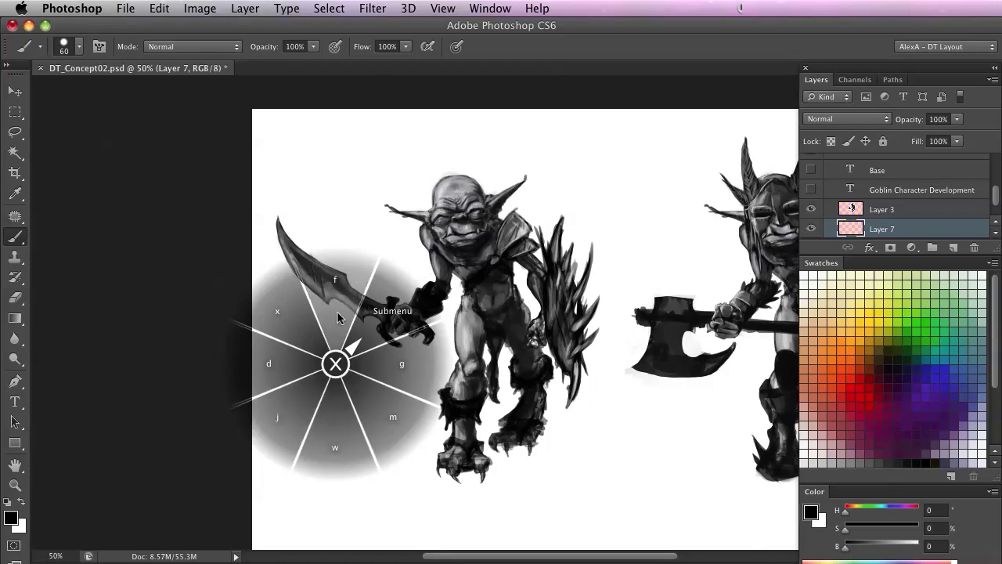
# Cycle twice through full screen with menu bar, full-screen black and standard screen modes
pyautogui.click(335, 311)
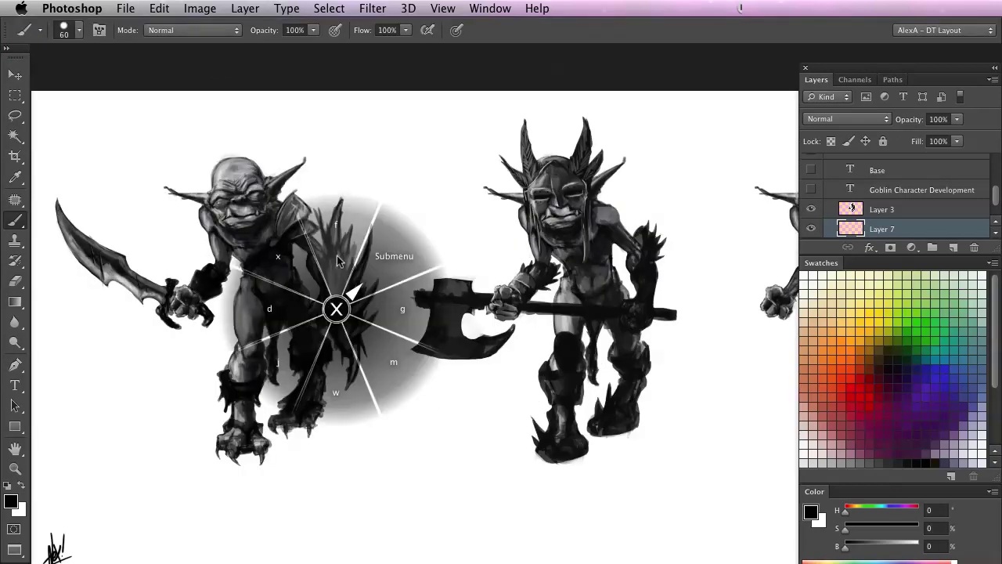
pyautogui.click(336, 255)
pyautogui.click(340, 203)
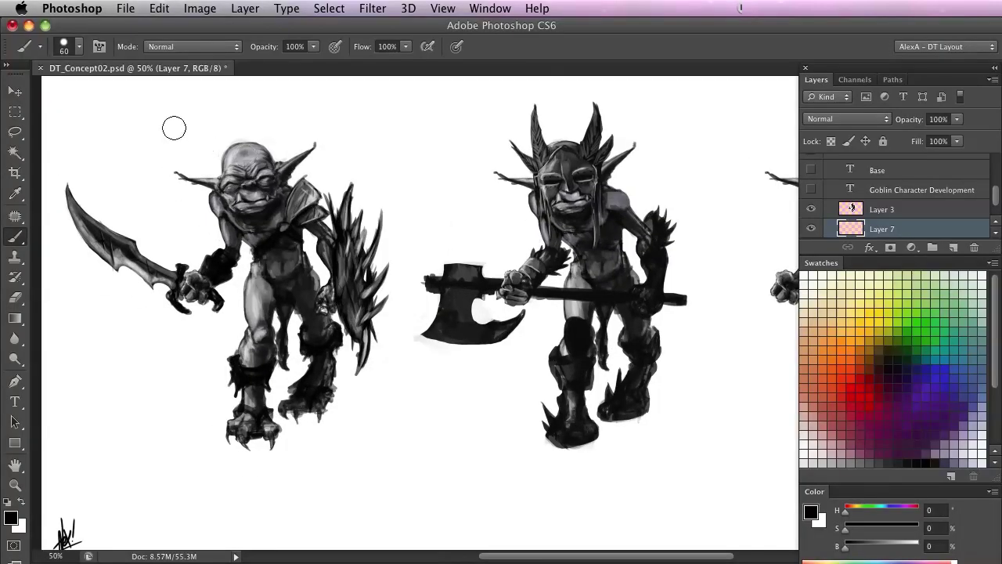
pyautogui.click(327, 289)
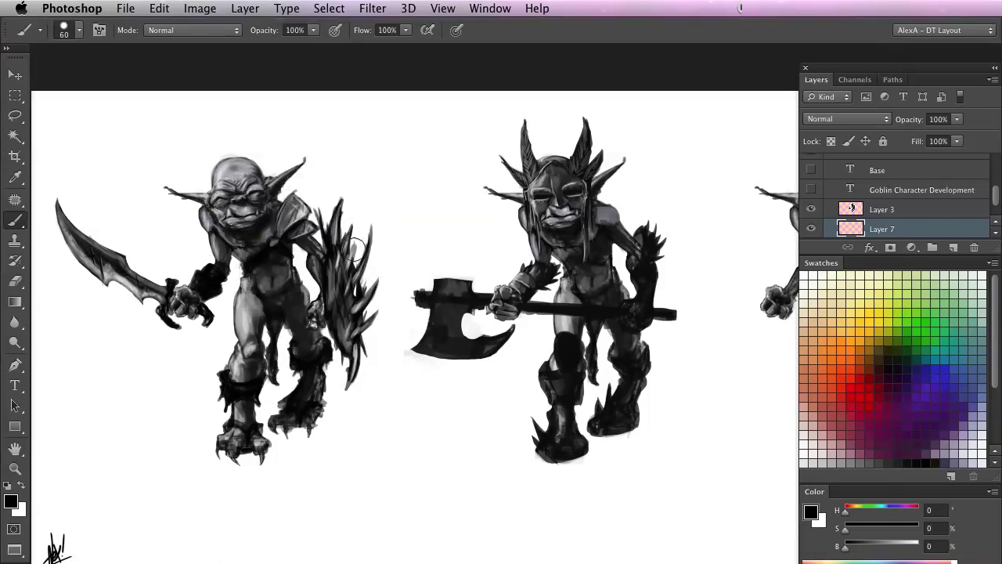
pyautogui.click(327, 245)
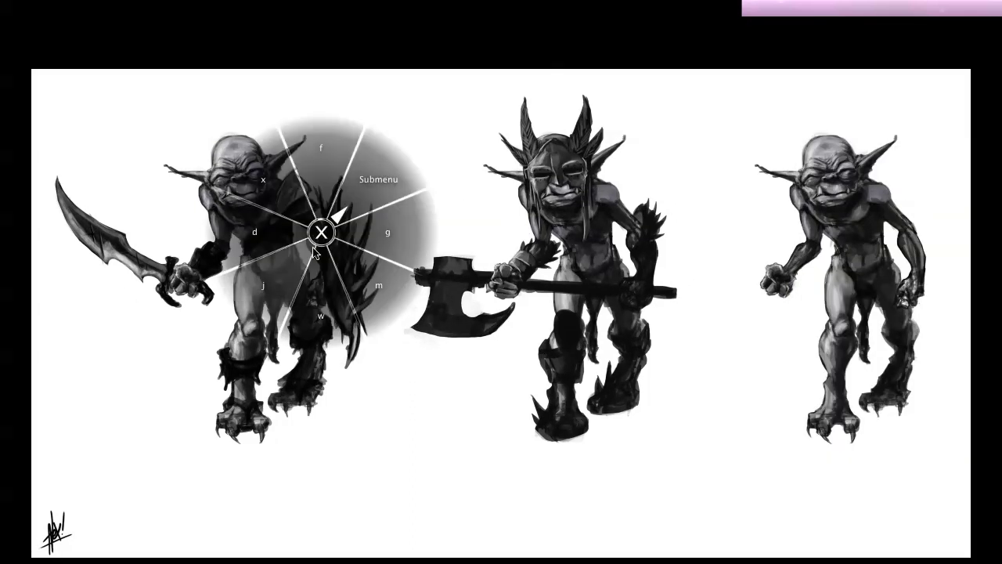
pyautogui.click(324, 205)
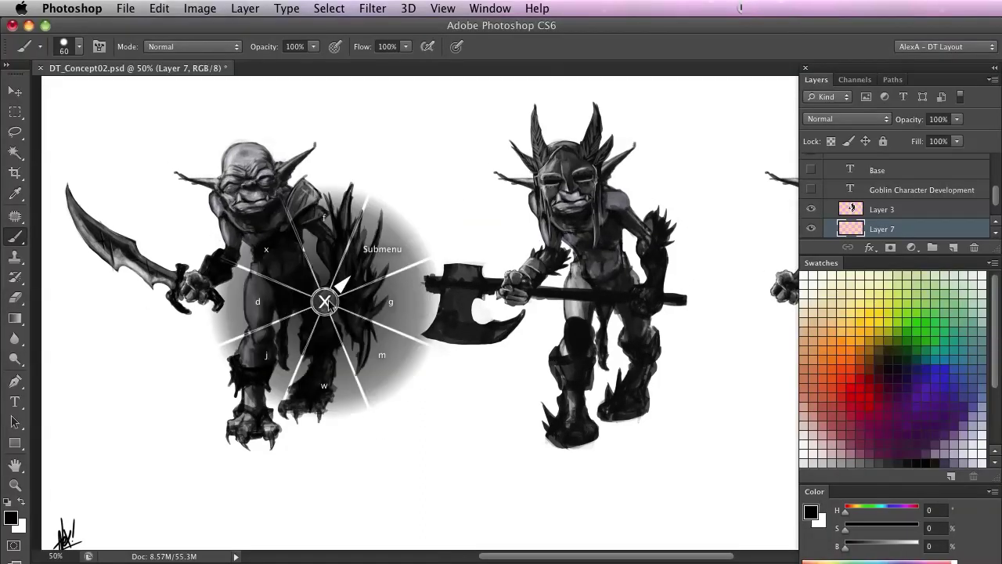
# Peek at the blend-mode submenu, then pop up the radial menu and dismiss it unused
pyautogui.click(365, 264)
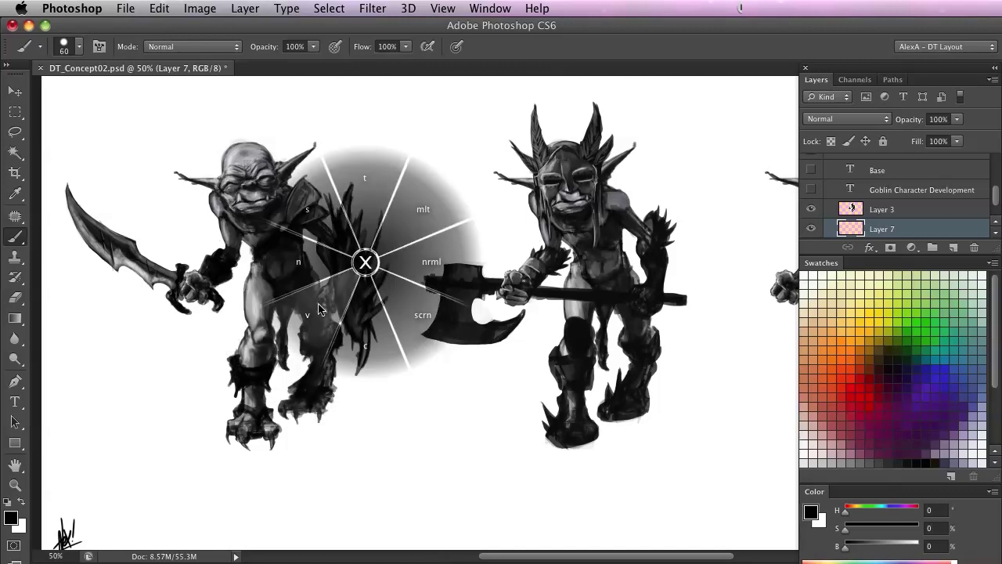
pyautogui.click(365, 262)
pyautogui.click(365, 338)
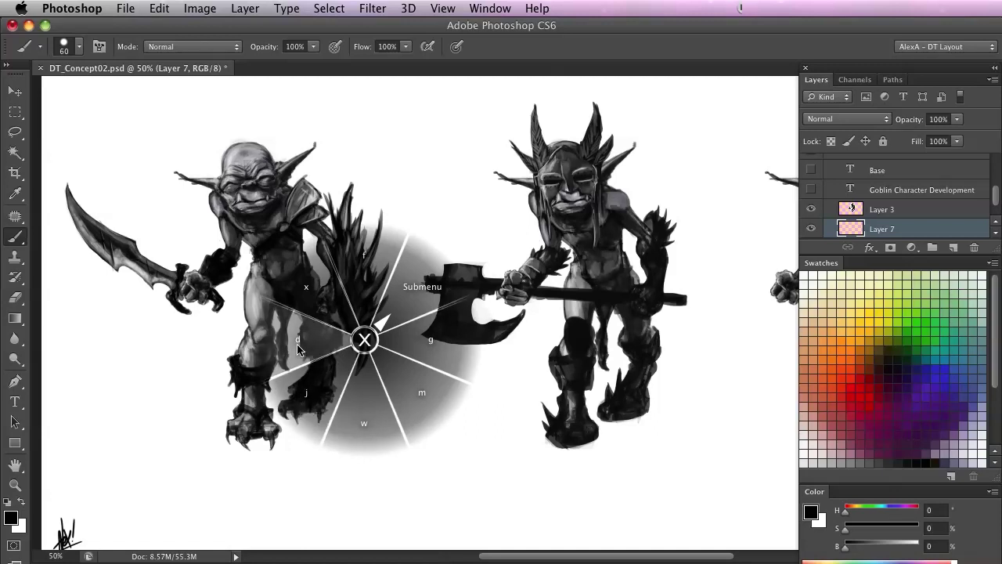
pyautogui.click(364, 339)
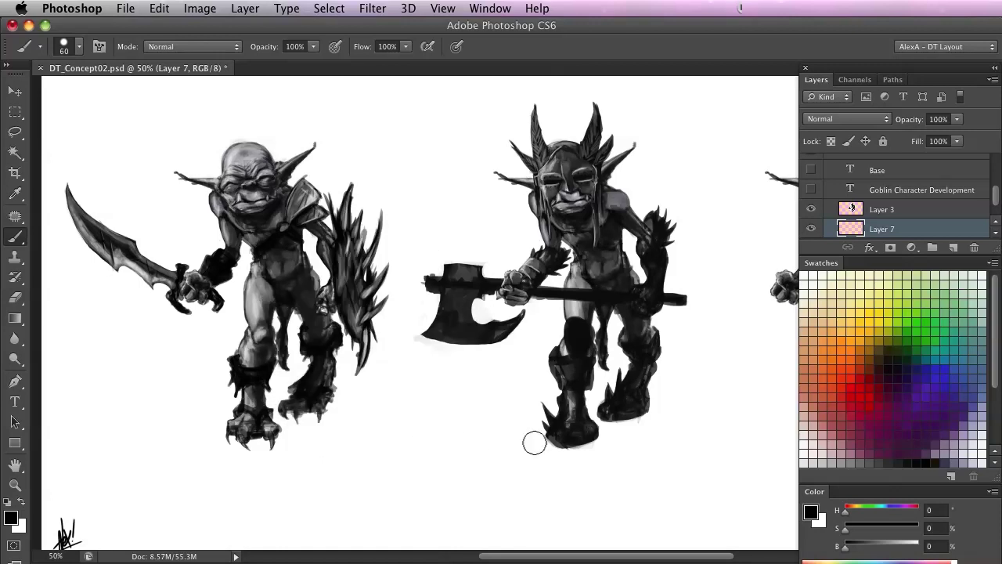
# Pick the red swatch and paint a red zigzag in the blank area below the goblins
pyautogui.click(868, 381)
pyautogui.scroll(-3, 351, 402)
pyautogui.hscroll(4, 351, 403)
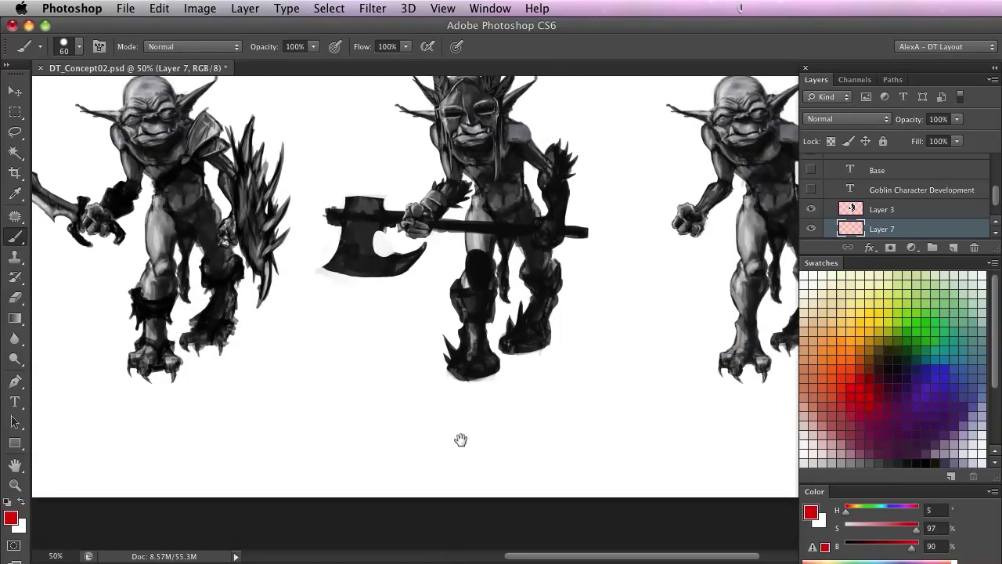
pyautogui.scroll(-2, 324, 459)
pyautogui.hscroll(-3, 324, 459)
pyautogui.moveTo(448, 362); pyautogui.dragTo(484, 415)
pyautogui.moveTo(409, 333); pyautogui.dragTo(211, 399)
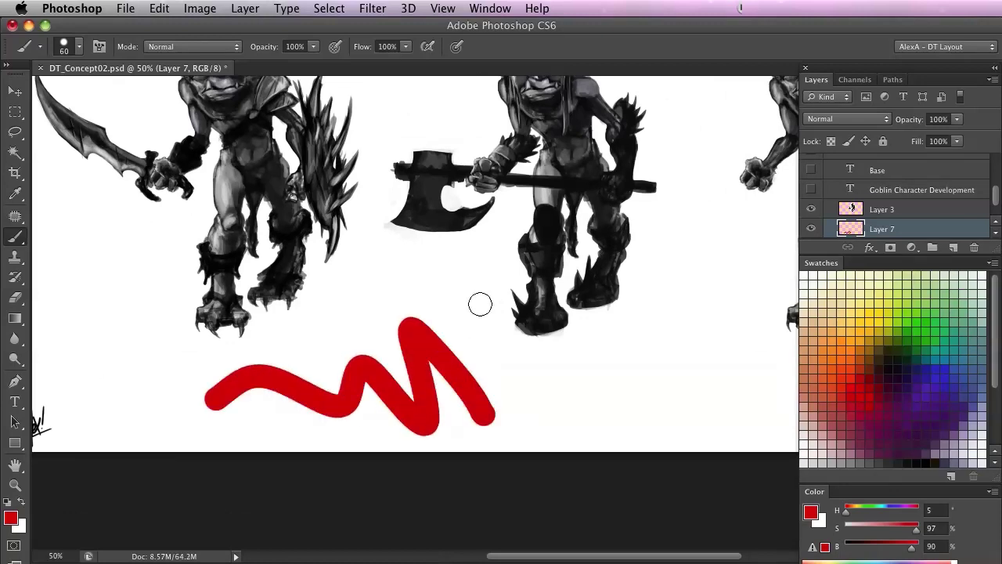
# Reset to default black via the radial menu 'd' slice and paint a thick black stroke across the zigzag
pyautogui.middleClick(413, 338)
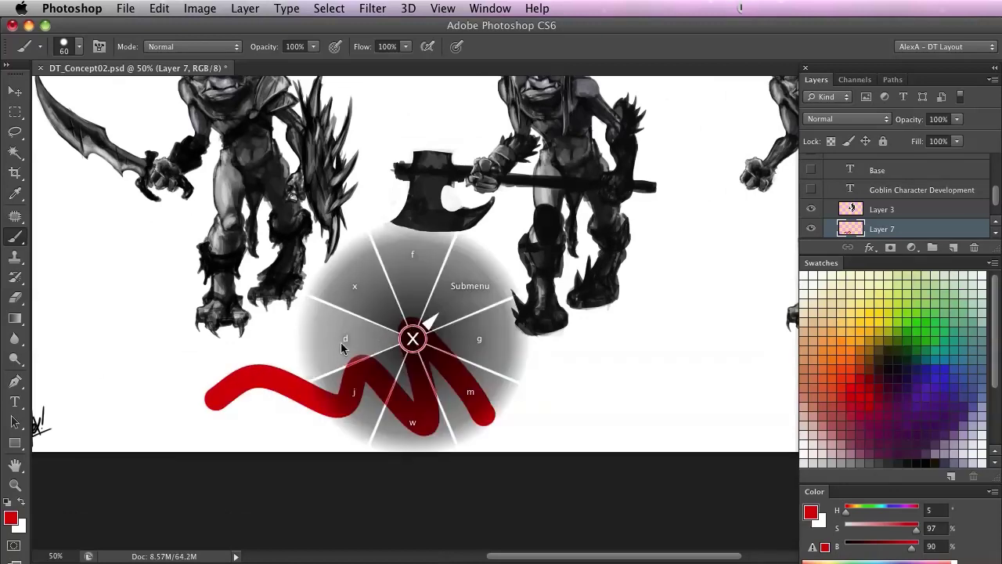
pyautogui.click(344, 342)
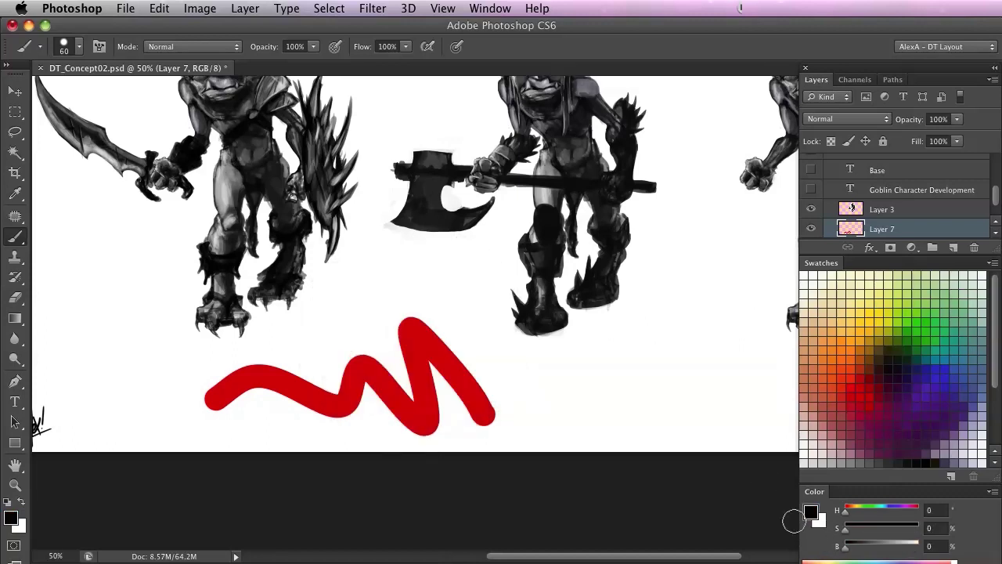
pyautogui.moveTo(577, 398)
pyautogui.mouseDown()
pyautogui.moveTo(535, 374)
pyautogui.moveTo(346, 359)
pyautogui.mouseUp()
pyautogui.middleClick(390, 339)
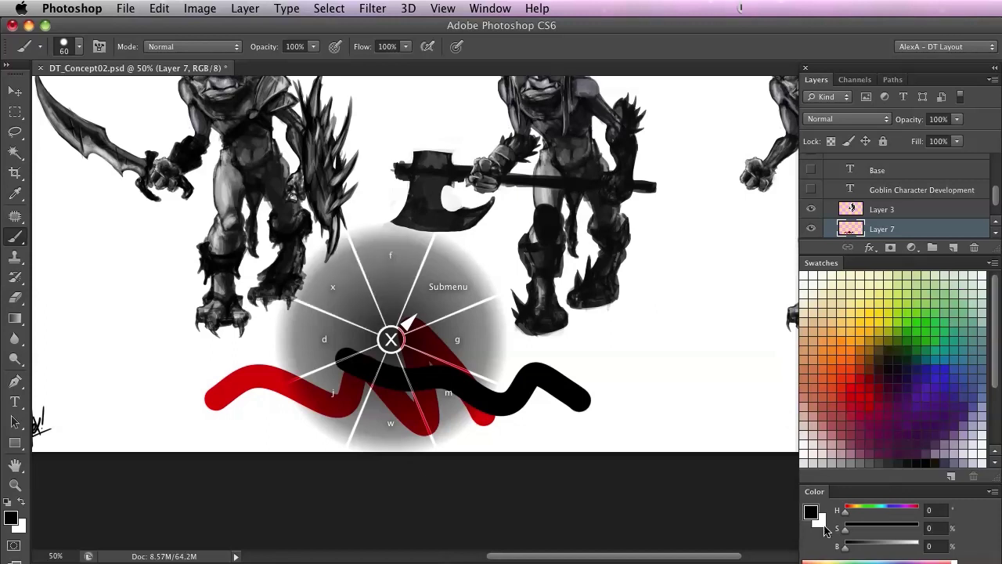
# Swap colours with X and eyedrop red from the painted zigzag
pyautogui.press('x')
pyautogui.press('Escape')
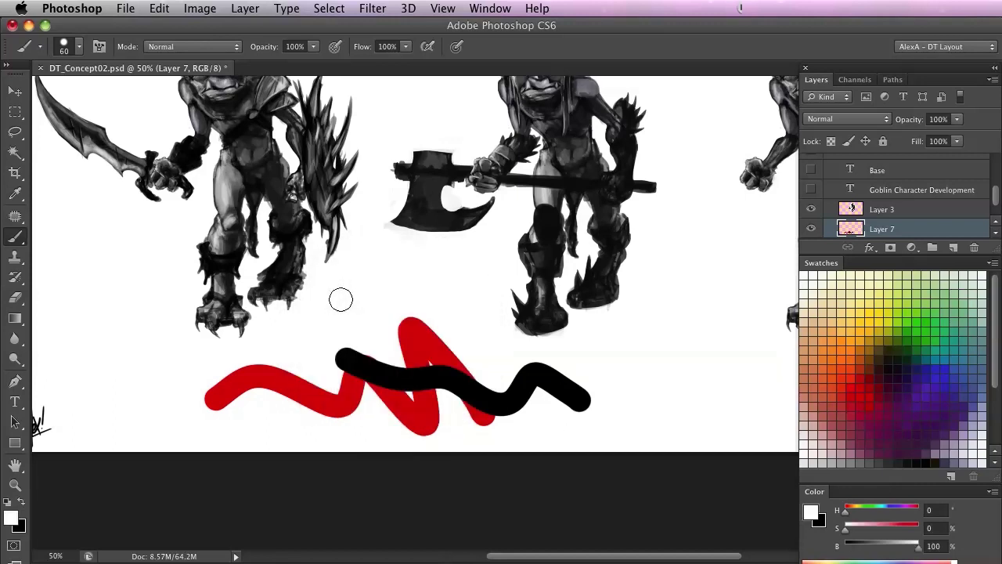
pyautogui.middleClick(341, 299)
pyautogui.press('x')
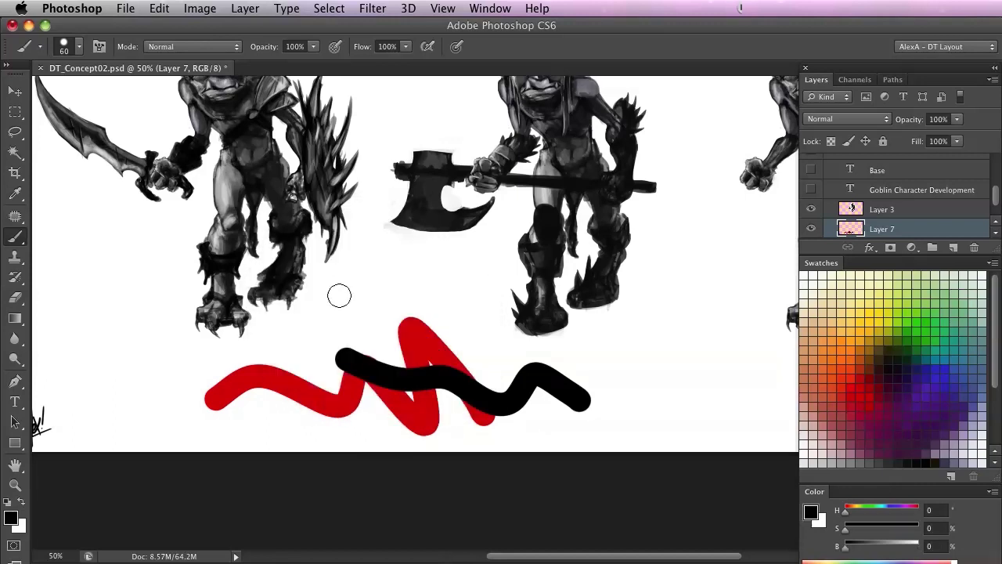
pyautogui.keyDown('alt'); pyautogui.click(419, 335); pyautogui.keyUp('alt')
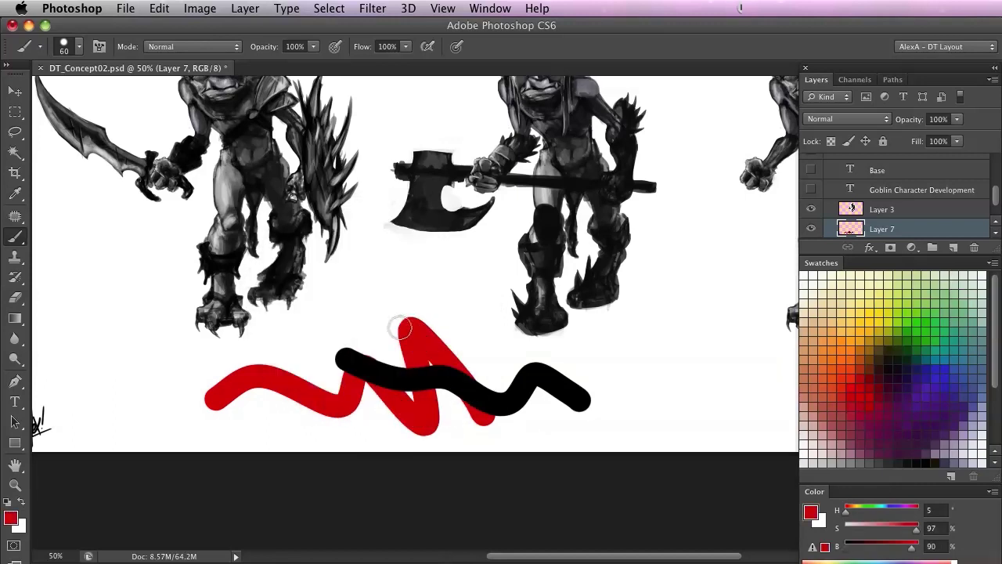
# Paint white over the squiggles, then red over their middle, swapping via the radial menu 'x' slice
pyautogui.middleClick(378, 313)
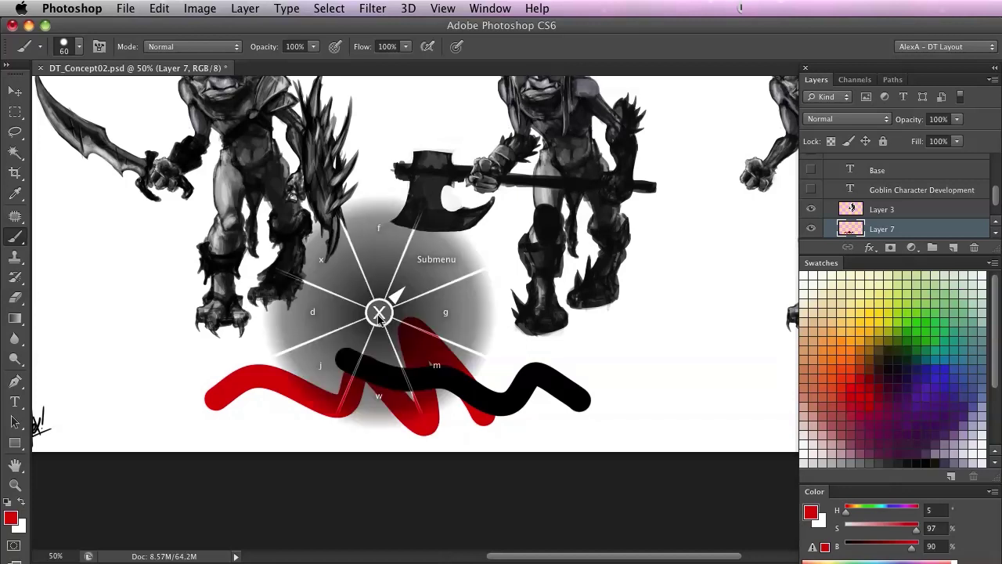
pyautogui.click(330, 268)
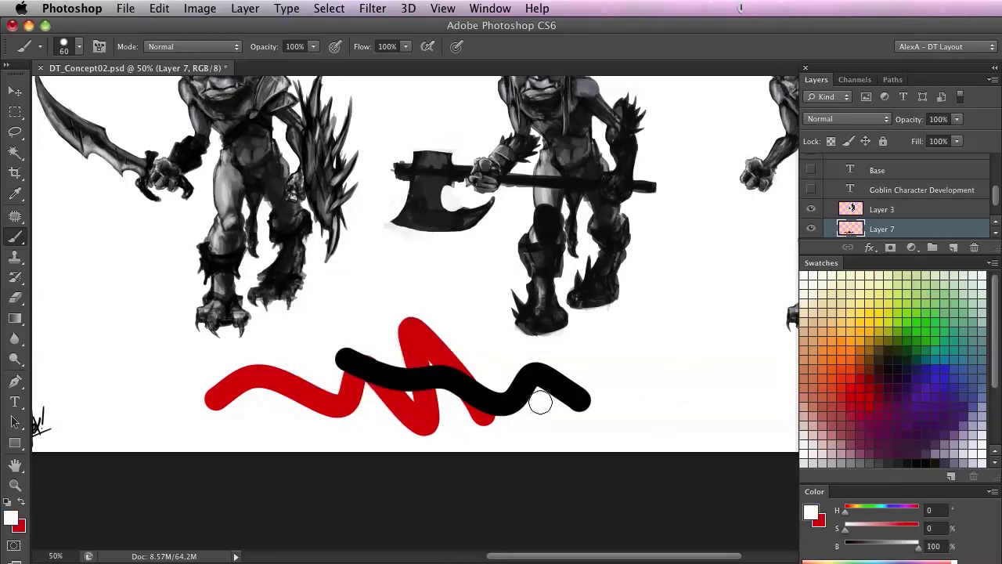
pyautogui.moveTo(538, 409)
pyautogui.mouseDown()
pyautogui.moveTo(333, 382)
pyautogui.moveTo(414, 391)
pyautogui.mouseUp()
pyautogui.middleClick(423, 380)
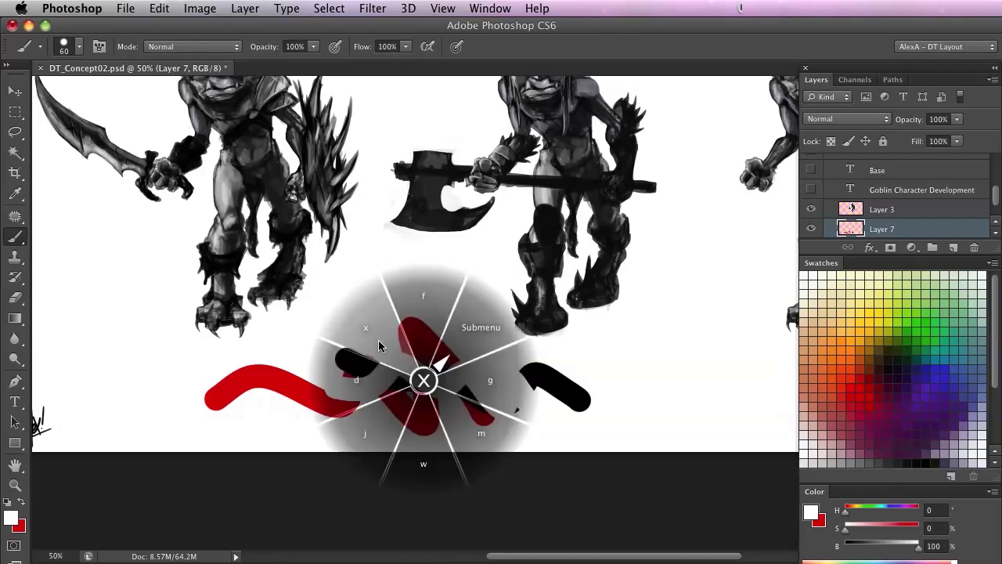
pyautogui.click(379, 340)
pyautogui.moveTo(481, 387)
pyautogui.mouseDown()
pyautogui.moveTo(446, 355)
pyautogui.moveTo(357, 368)
pyautogui.mouseUp()
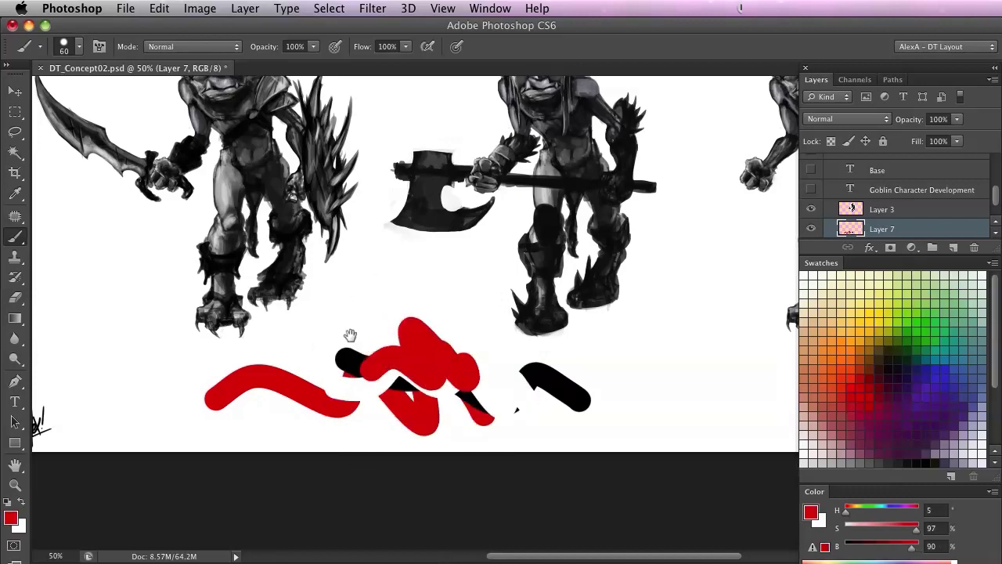
# Scroll and pan the canvas to show more of the goblins
pyautogui.scroll(5, 358, 409)
pyautogui.scroll(-4, 456, 418)
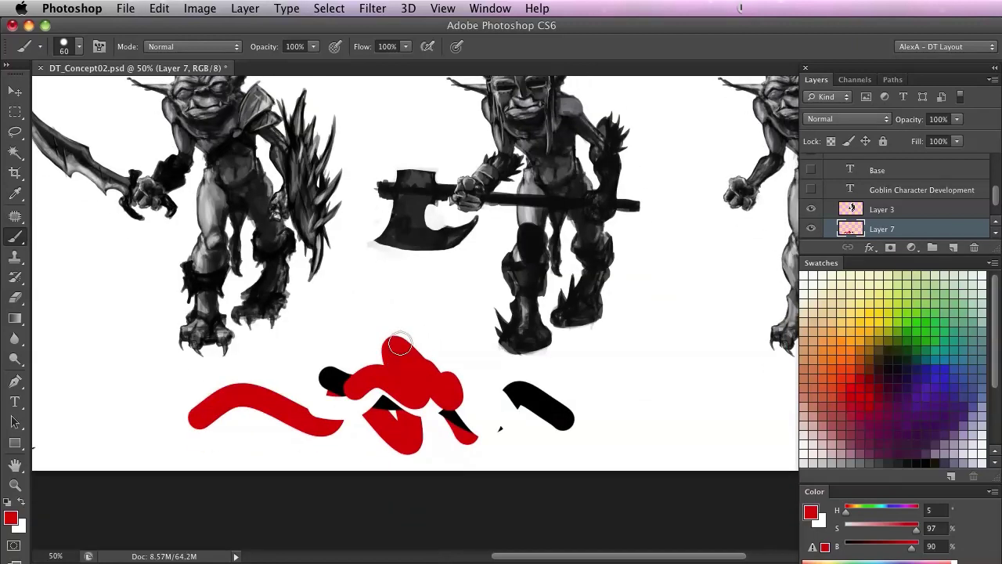
pyautogui.scroll(-2, 274, 347)
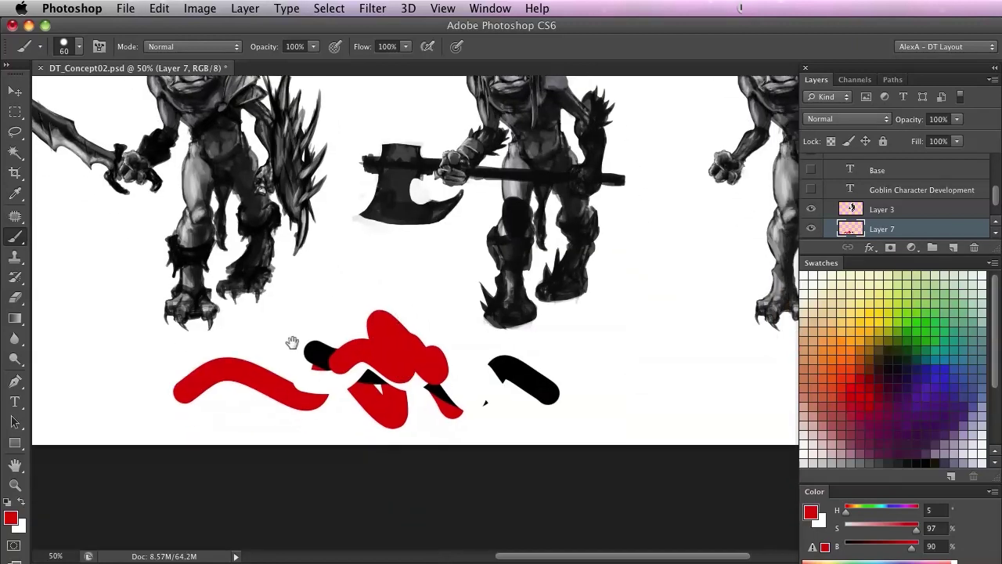
pyautogui.hscroll(-3, 329, 368)
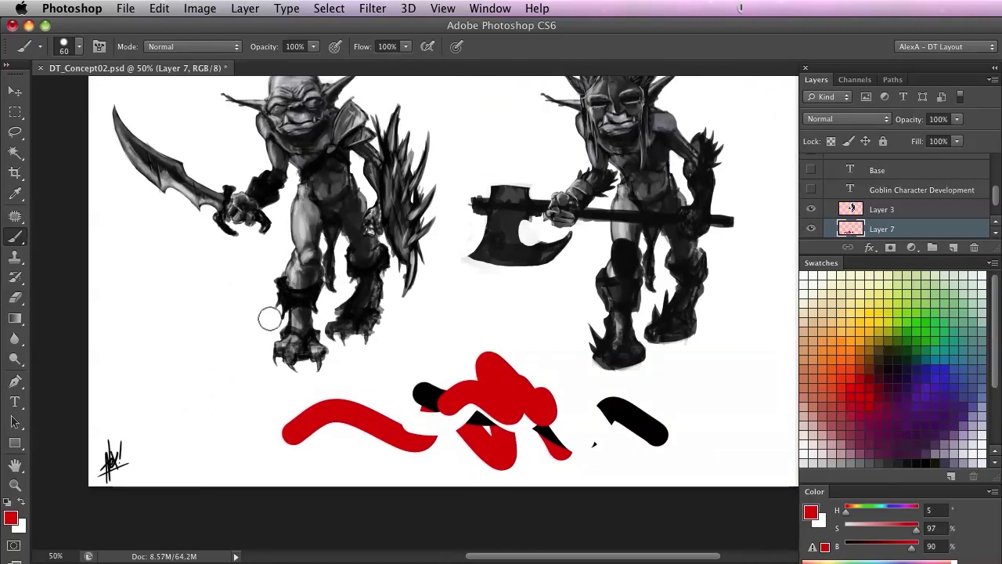
pyautogui.moveTo(400, 355); pyautogui.dragTo(353, 403)
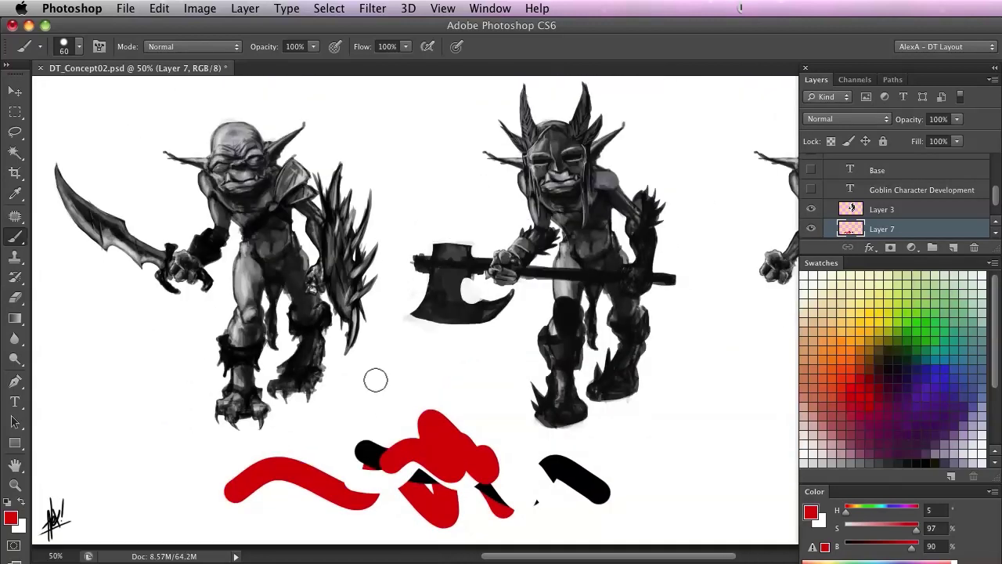
pyautogui.scroll(1, 375, 367)
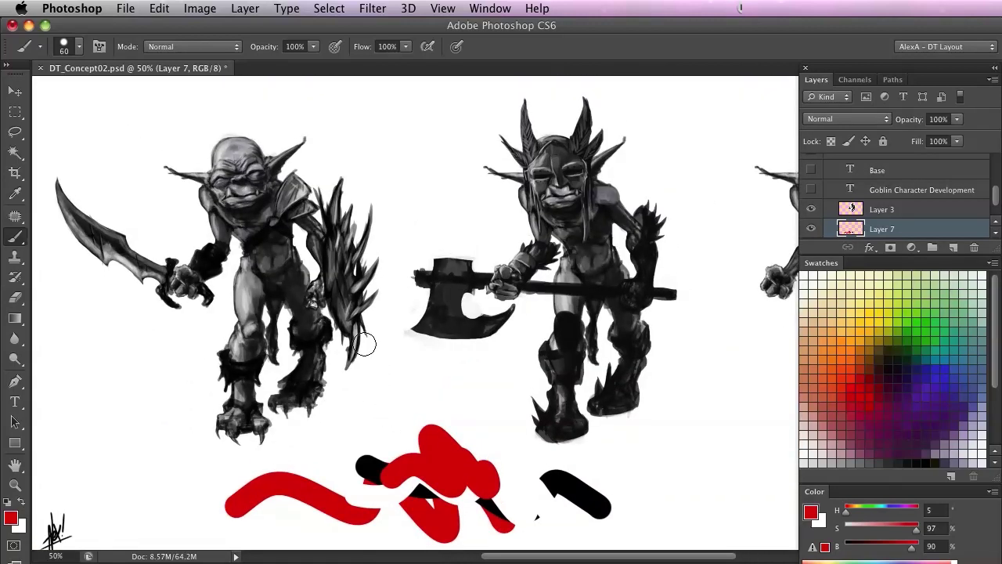
pyautogui.scroll(-2, 398, 418)
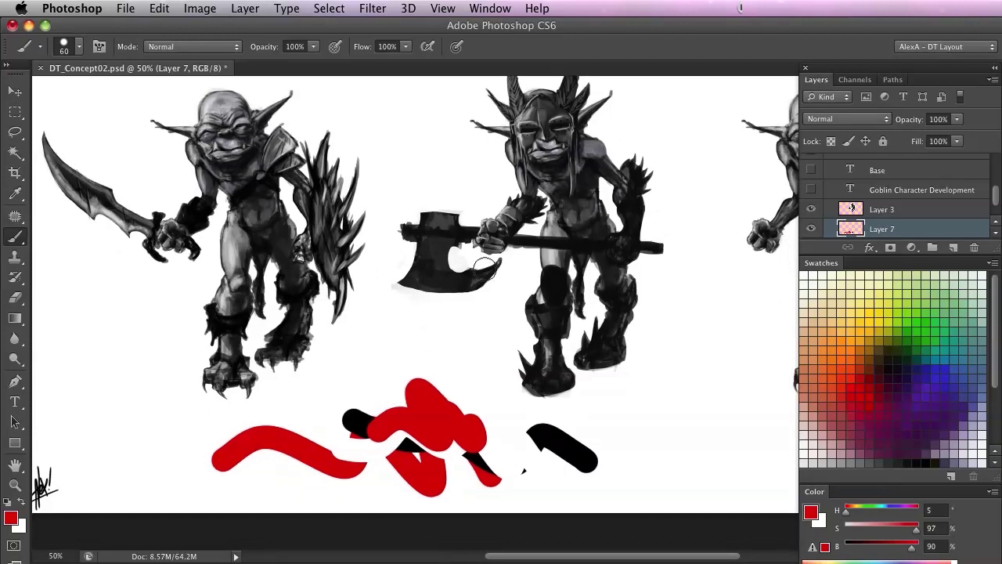
pyautogui.press('super+Tab')
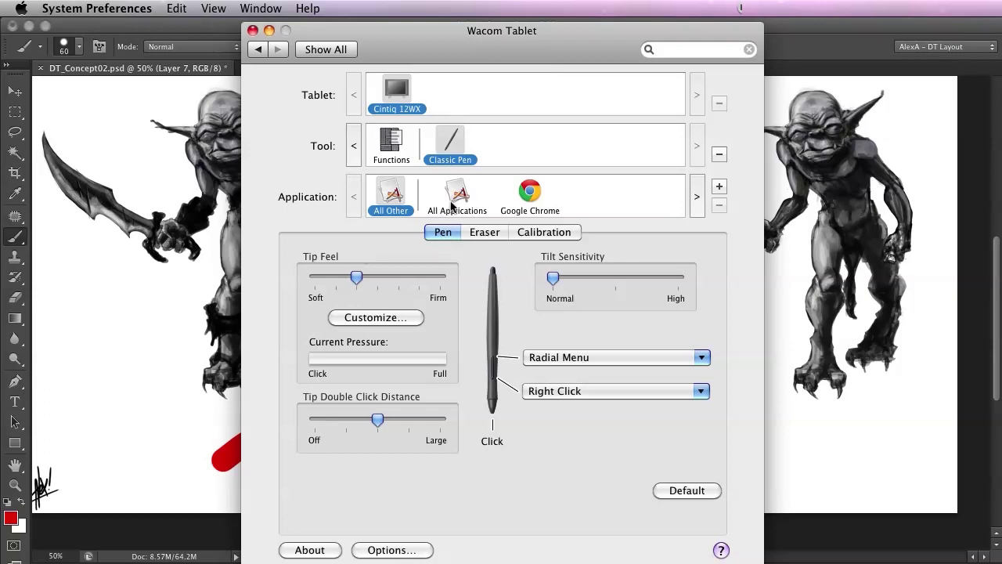
pyautogui.click(396, 150)
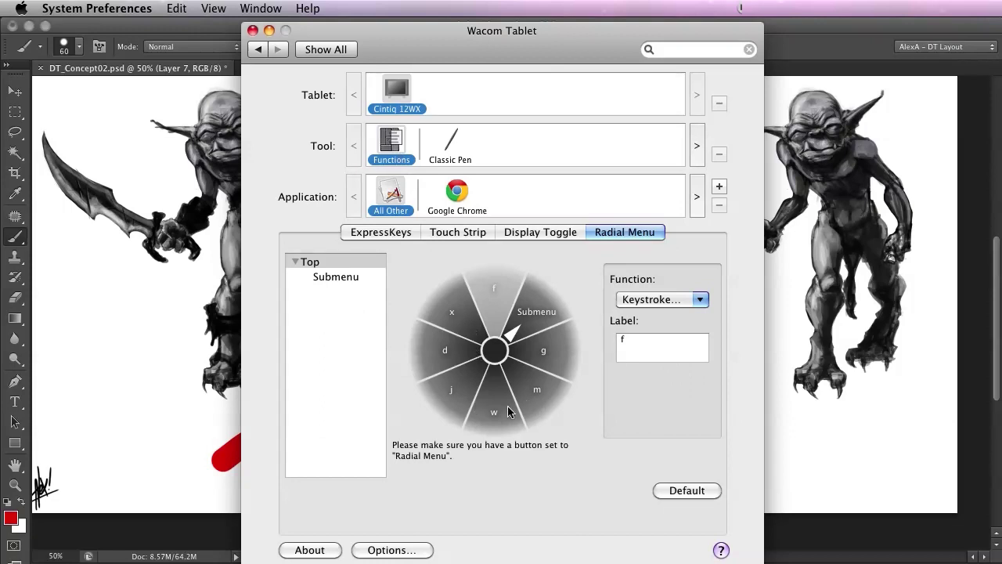
pyautogui.click(786, 457)
pyautogui.moveTo(368, 378)
pyautogui.mouseDown()
pyautogui.moveTo(405, 400)
pyautogui.moveTo(460, 384)
pyautogui.mouseUp()
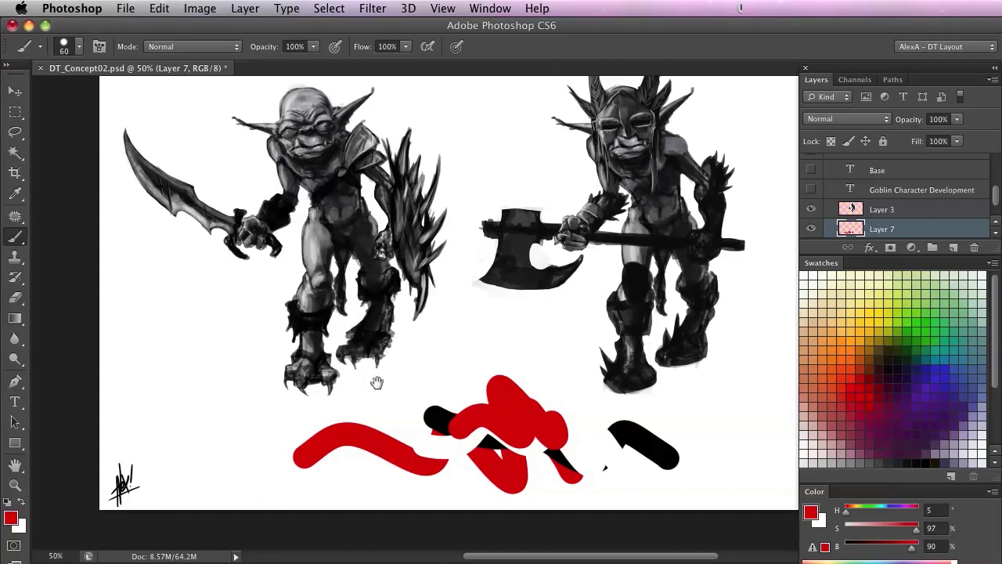
# Pan the canvas and switch to the Lasso tool with L, glancing at the Select menu
pyautogui.moveTo(377, 384); pyautogui.dragTo(377, 397)
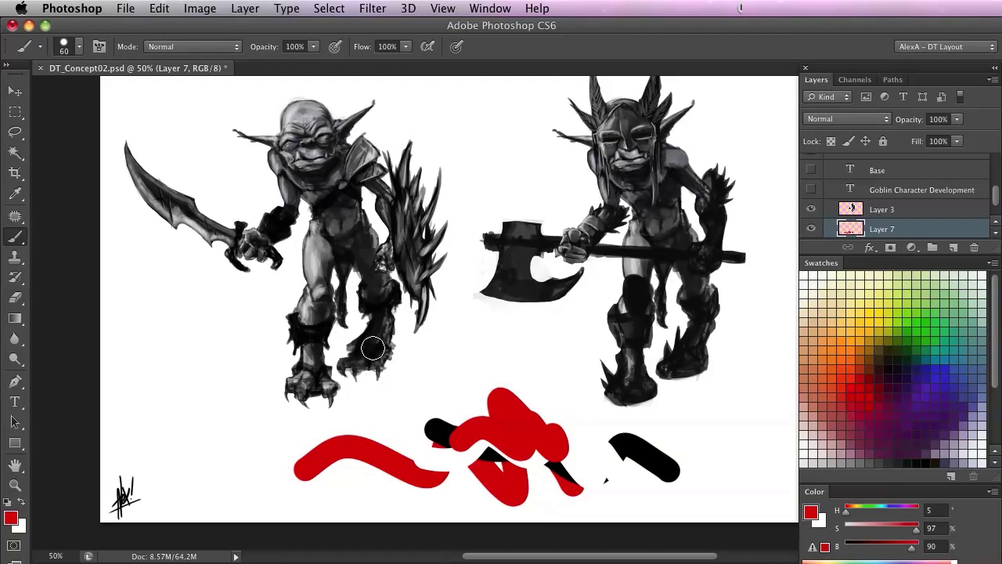
pyautogui.moveTo(457, 340); pyautogui.dragTo(388, 401)
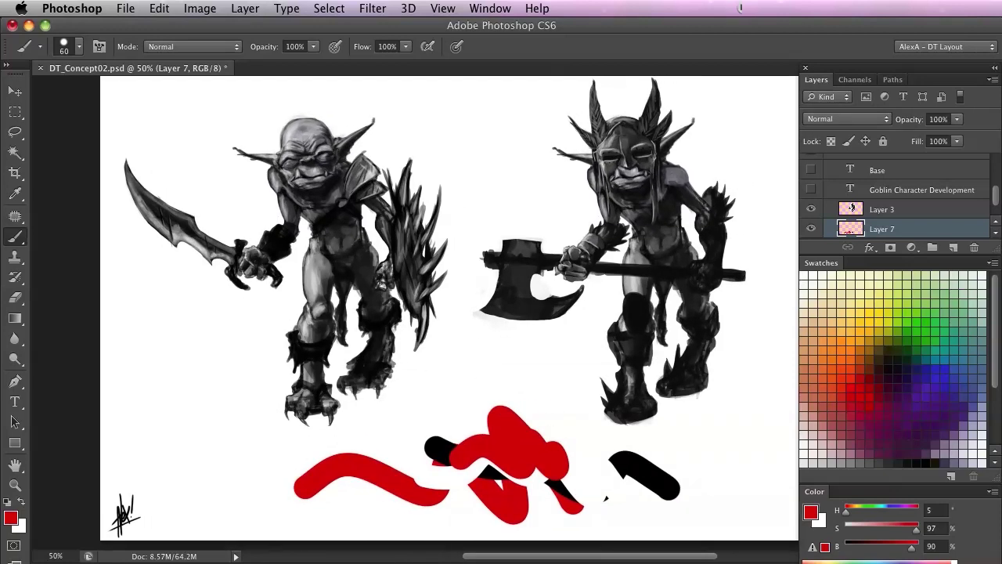
pyautogui.moveTo(441, 405); pyautogui.dragTo(405, 405)
pyautogui.press('l')
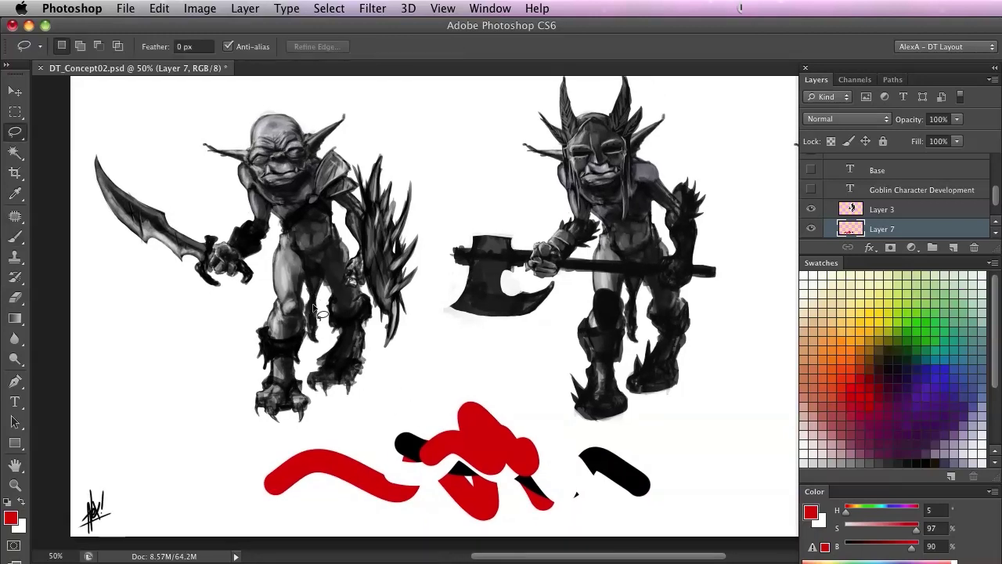
pyautogui.scroll(1, 371, 388)
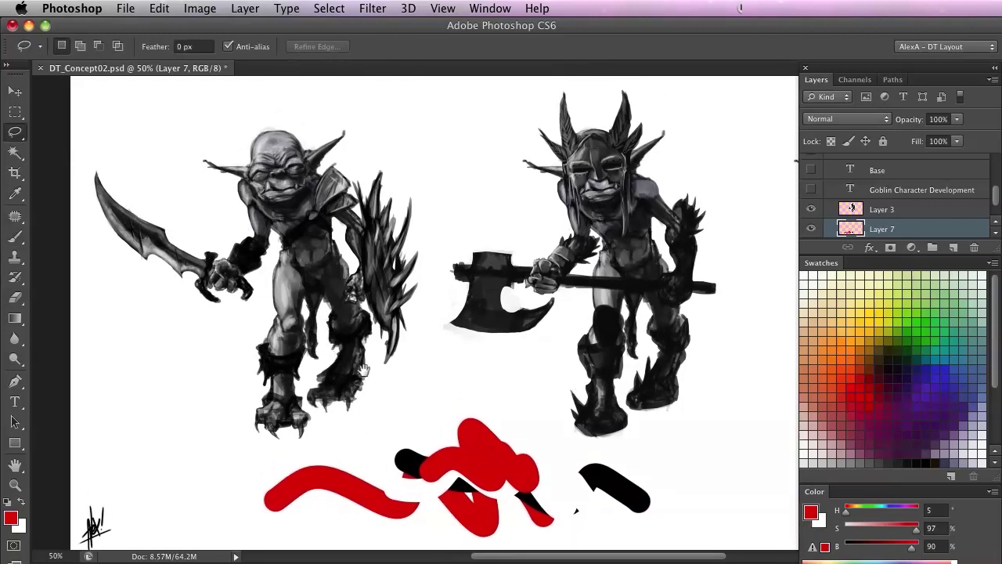
pyautogui.click(329, 10)
pyautogui.click(330, 9)
# Pan the sheet and zoom to 117% on the helmeted goblin's head
pyautogui.moveTo(426, 206); pyautogui.dragTo(421, 219)
pyautogui.moveTo(432, 387); pyautogui.dragTo(361, 354)
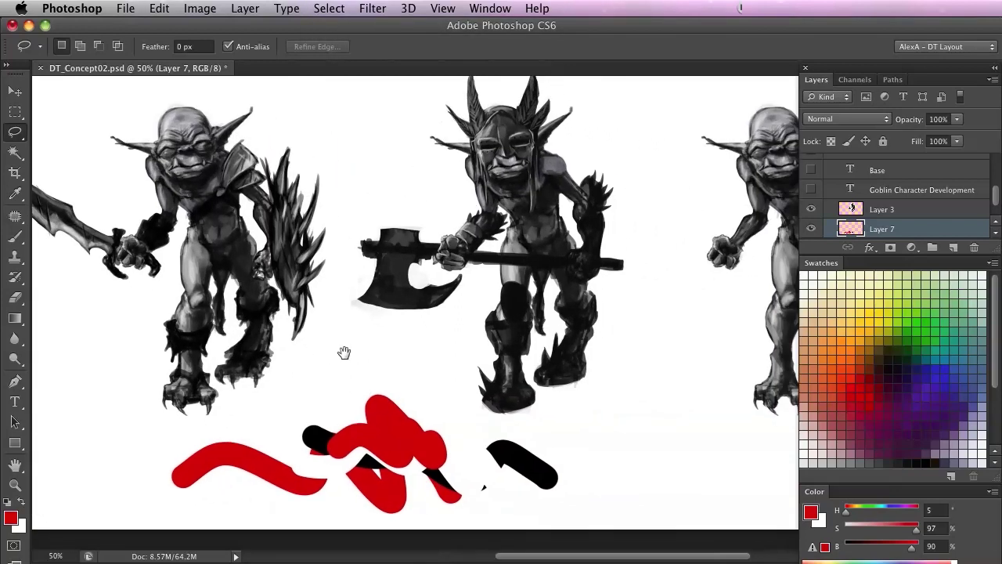
pyautogui.scroll(6, 420, 380)
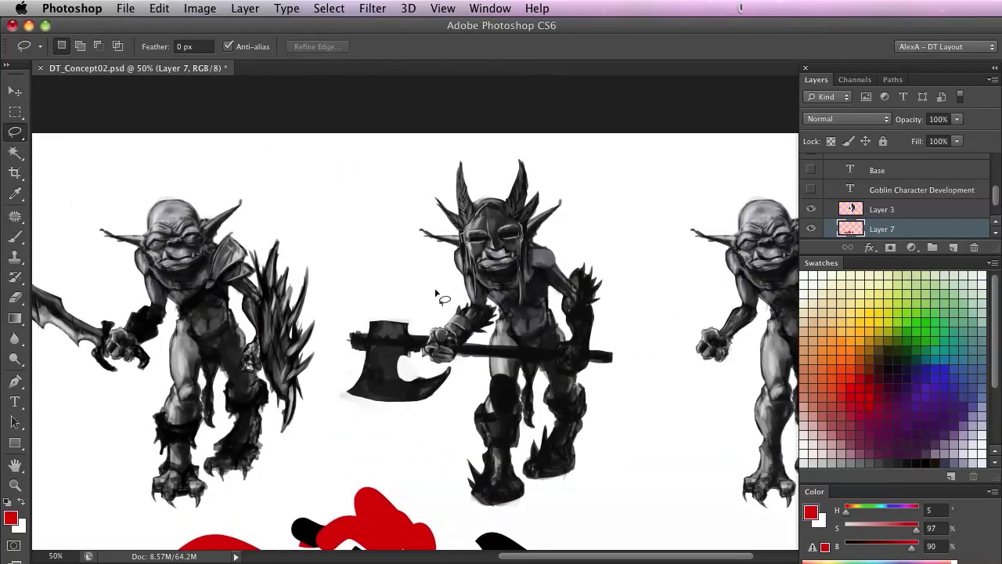
pyautogui.press('super+space')
pyautogui.moveTo(389, 177); pyautogui.dragTo(438, 177)
pyautogui.scroll(2, 475, 451)
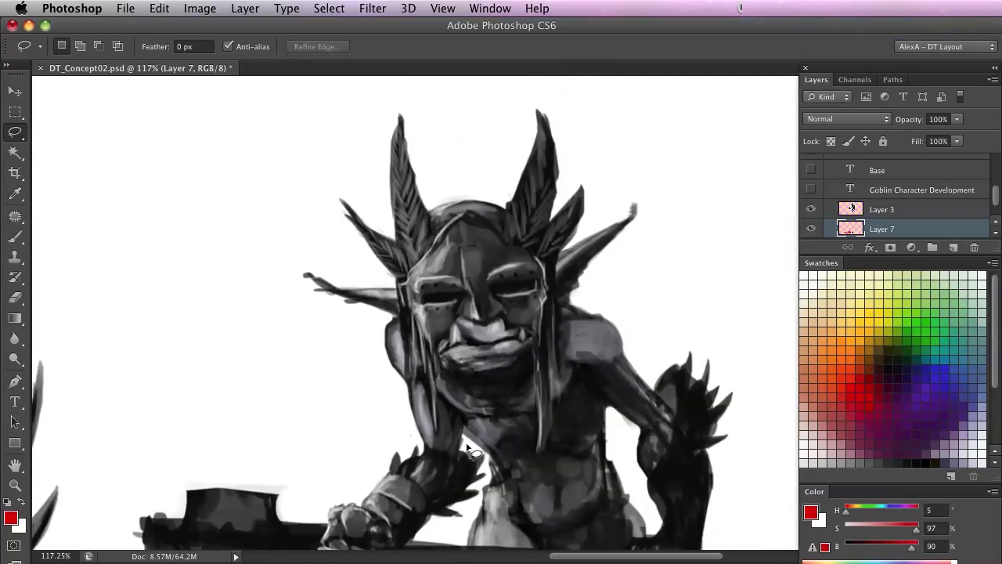